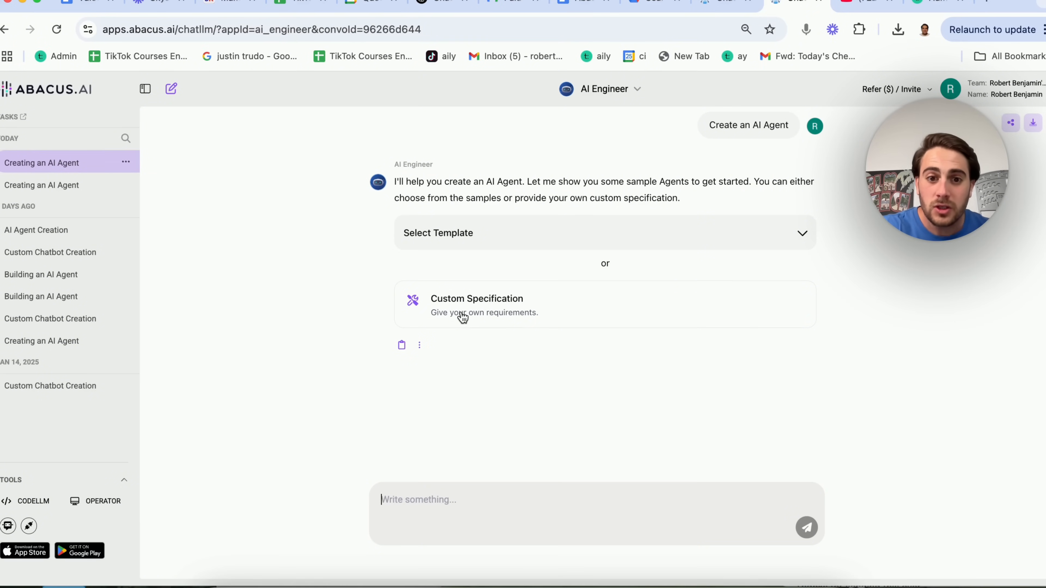
{"action": "left_click", "coordinate": [512, 310]}
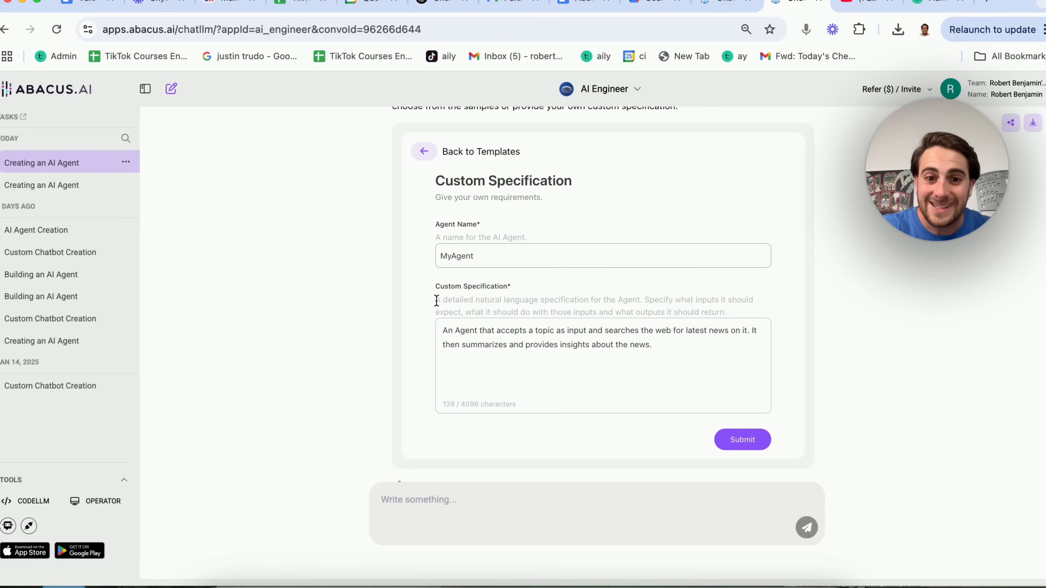
{"action": "left_click_drag", "start_coordinate": [437, 300], "coordinate": [718, 312]}
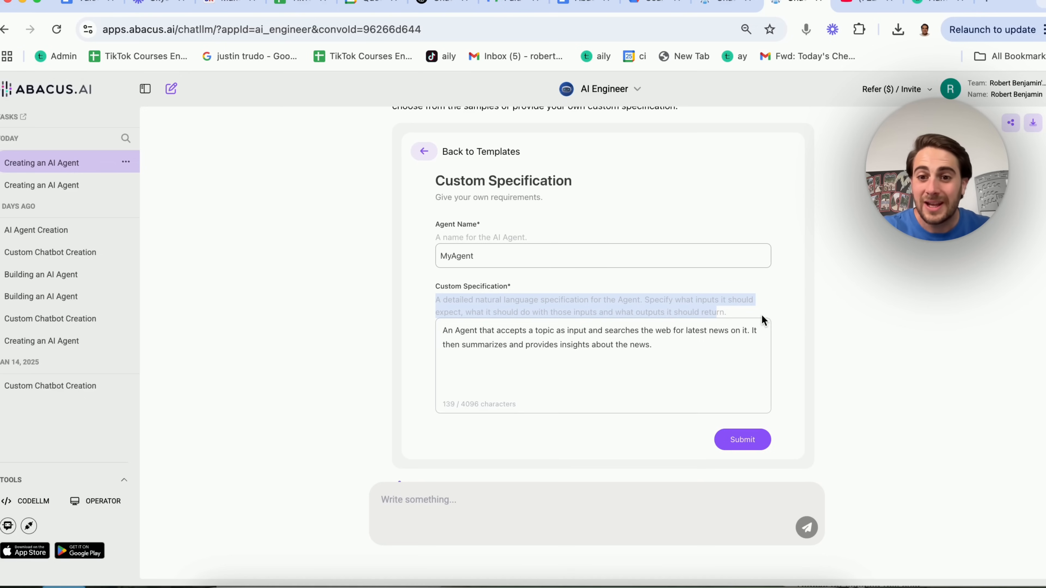
{"action": "scroll", "coordinate": [725, 334], "scroll_direction": "down", "scroll_amount": 1}
{"action": "scroll", "coordinate": [710, 360], "scroll_direction": "up", "scroll_amount": 3}
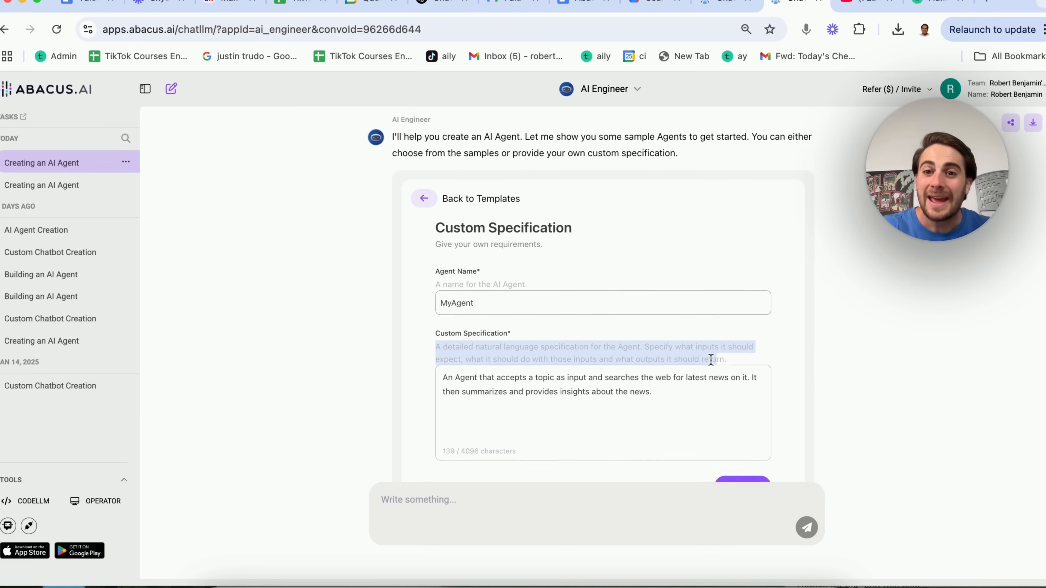
Choose the Research Assistant Agent from the sample agent templates and submit it.
{"action": "left_click", "coordinate": [424, 221]}
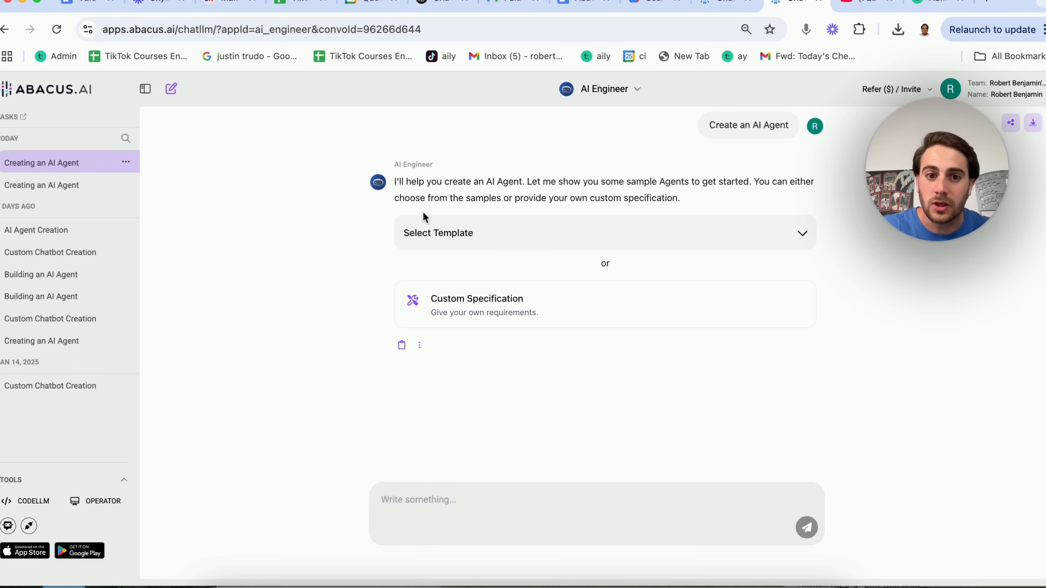
{"action": "left_click", "coordinate": [538, 236]}
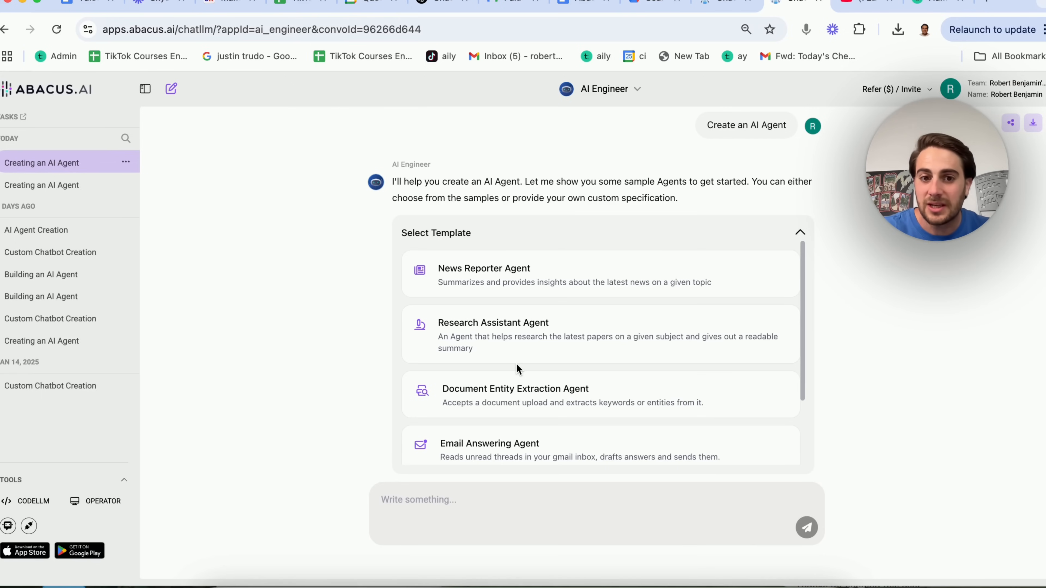
{"action": "left_click", "coordinate": [531, 345]}
{"action": "left_click", "coordinate": [754, 332]}
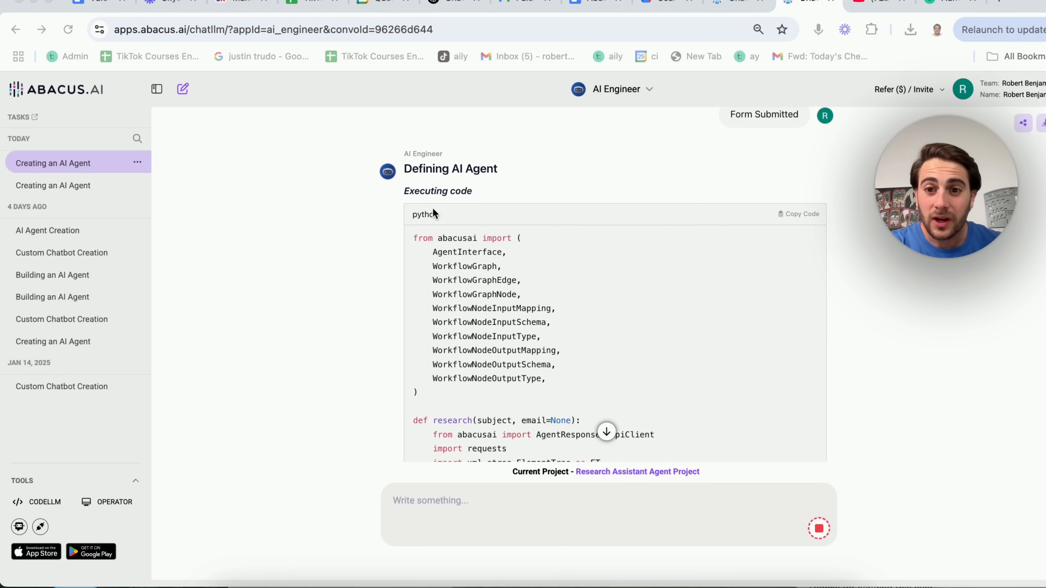
Scroll through the generated agent code and test output while the agent is registered and deployed.
{"action": "scroll", "coordinate": [448, 225], "scroll_direction": "down", "scroll_amount": 6}
{"action": "scroll", "coordinate": [447, 225], "scroll_direction": "down", "scroll_amount": 18}
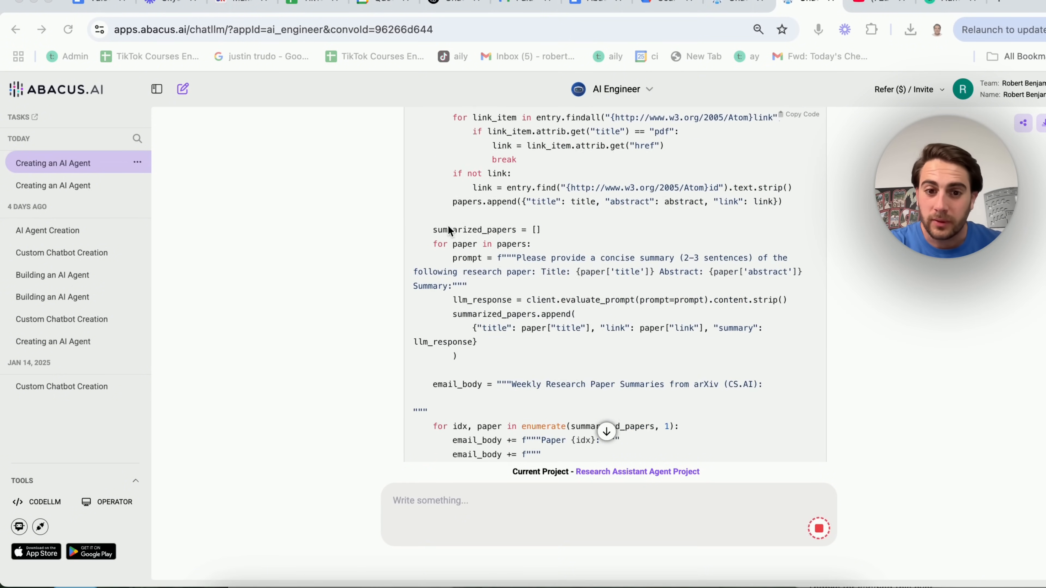
{"action": "scroll", "coordinate": [447, 224], "scroll_direction": "down", "scroll_amount": 20}
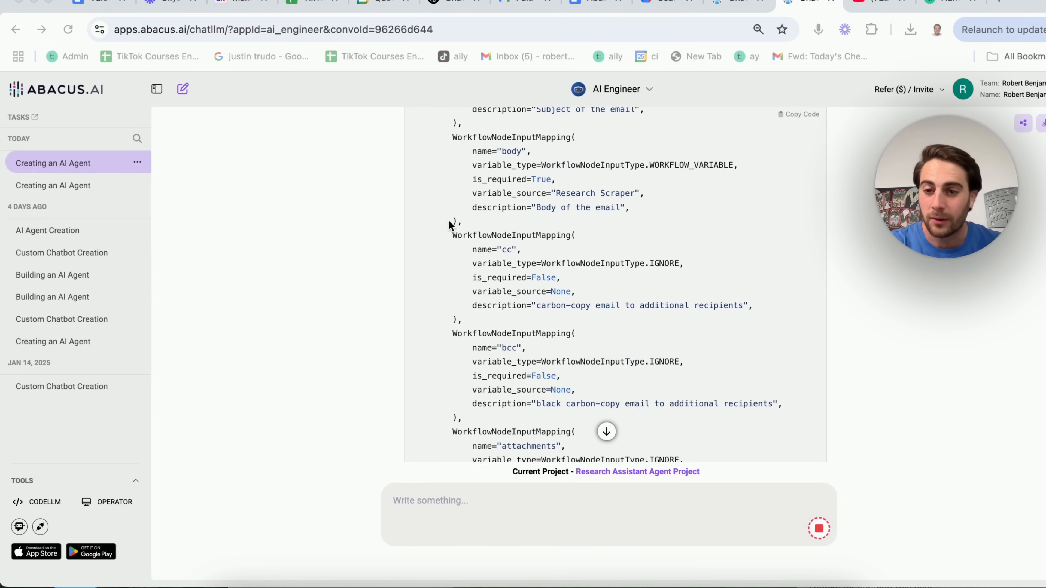
{"action": "scroll", "coordinate": [448, 219], "scroll_direction": "down", "scroll_amount": 10}
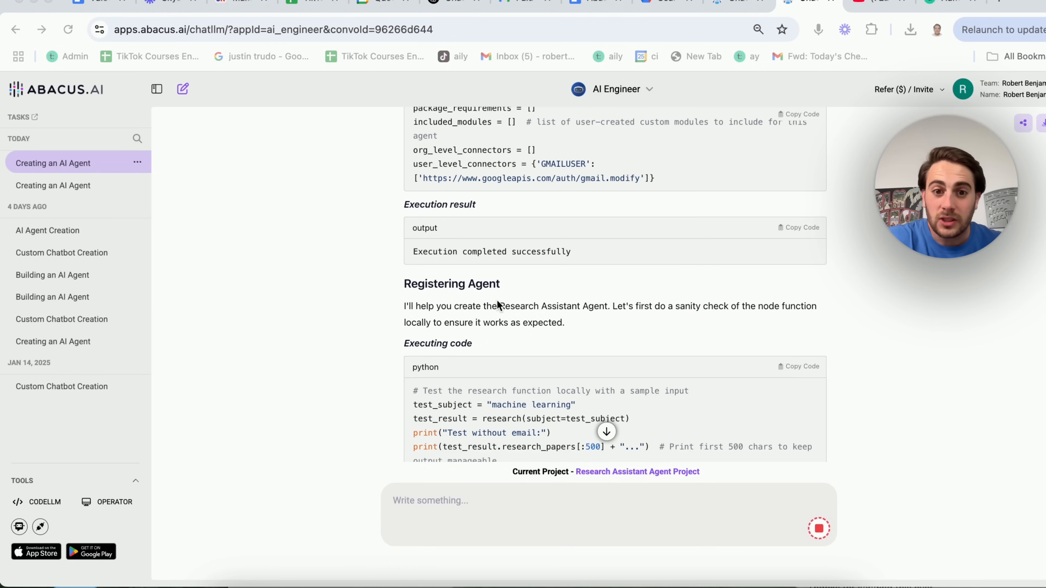
{"action": "scroll", "coordinate": [500, 306], "scroll_direction": "down", "scroll_amount": 1}
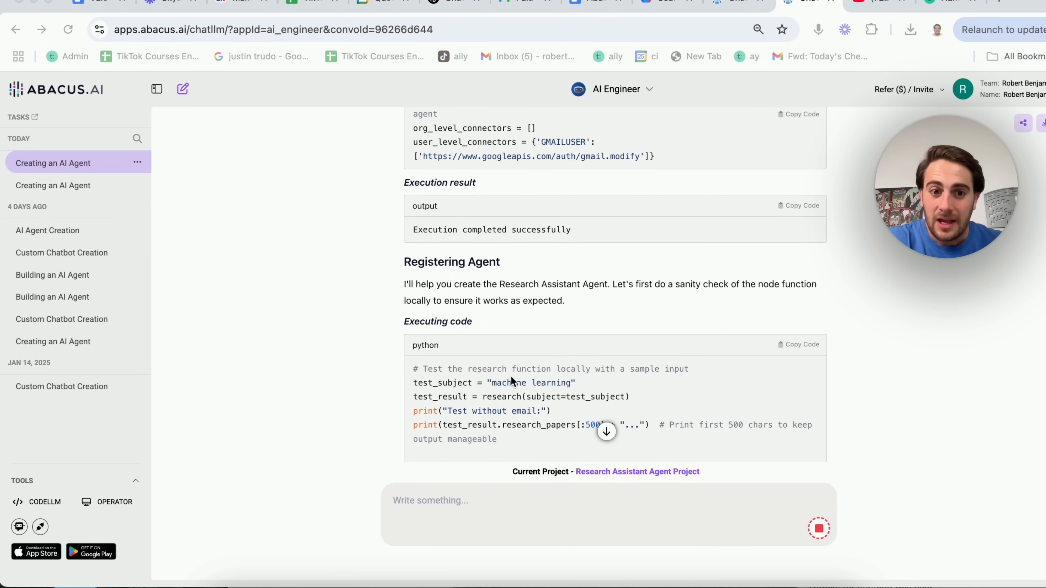
{"action": "scroll", "coordinate": [514, 382], "scroll_direction": "down", "scroll_amount": 3}
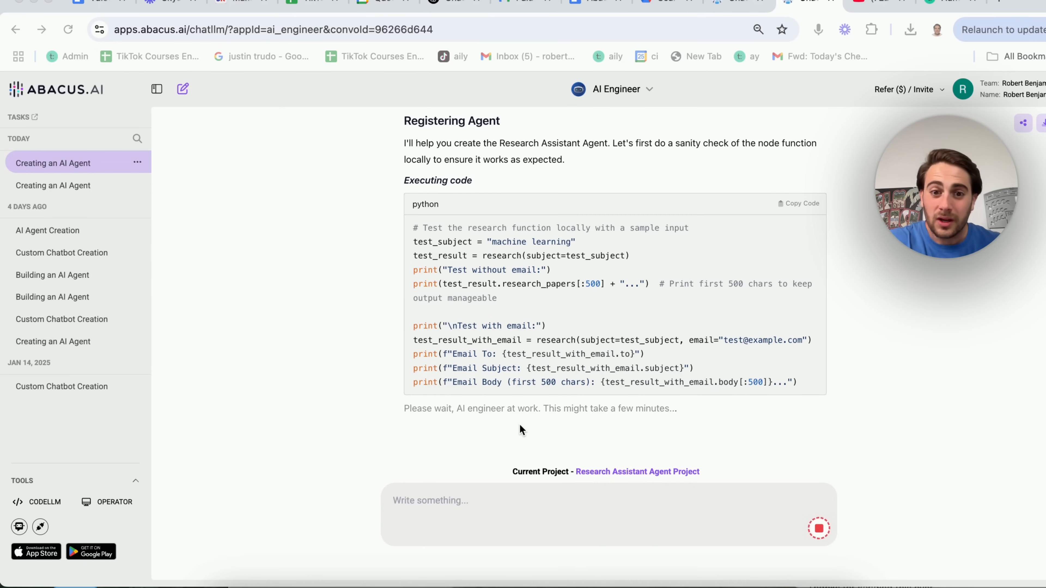
{"action": "scroll", "coordinate": [708, 374], "scroll_direction": "up", "scroll_amount": 1}
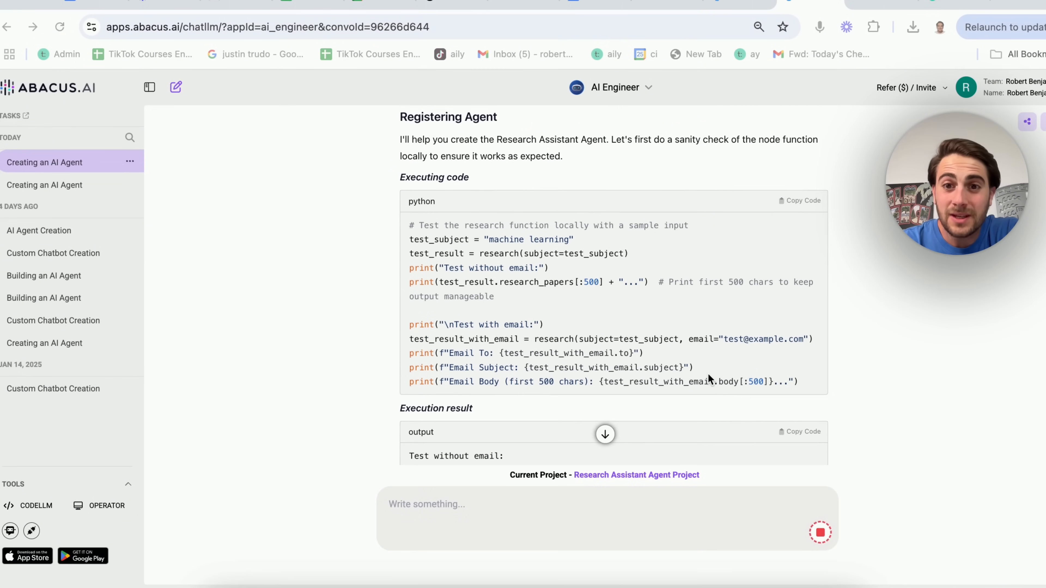
{"action": "scroll", "coordinate": [636, 348], "scroll_direction": "down", "scroll_amount": 10}
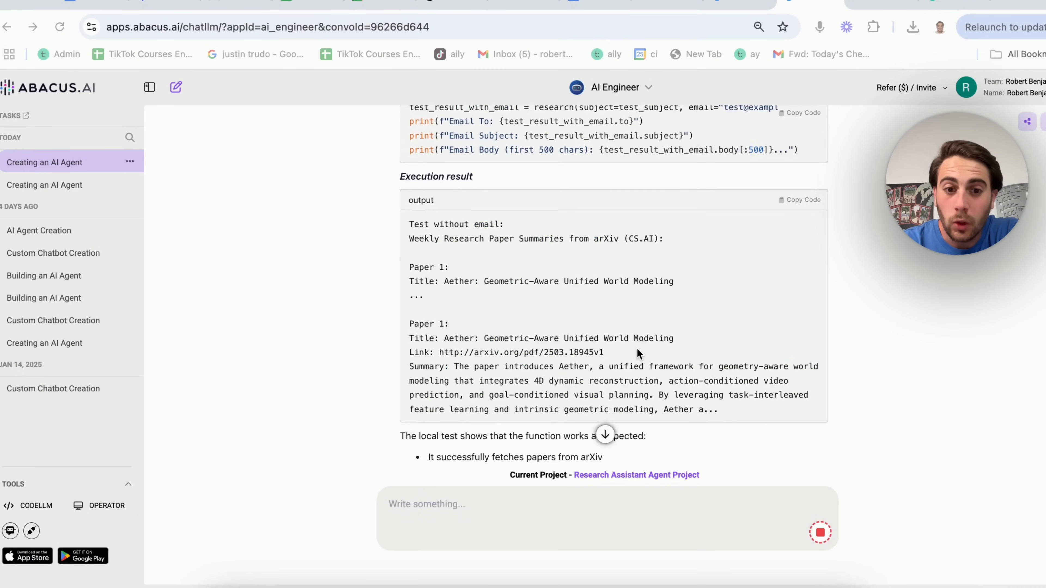
{"action": "scroll", "coordinate": [637, 348], "scroll_direction": "up", "scroll_amount": 1}
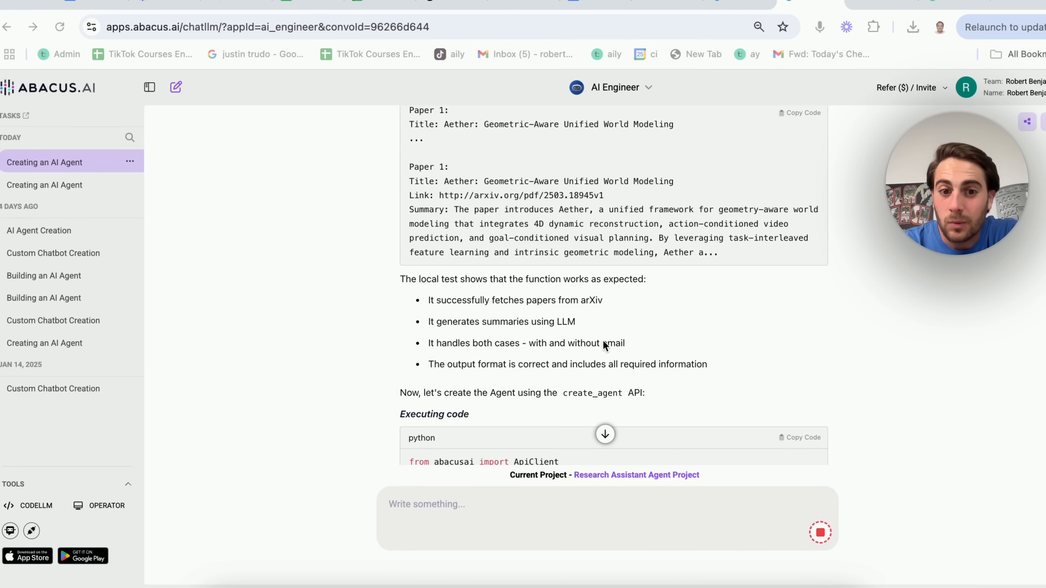
{"action": "scroll", "coordinate": [603, 341], "scroll_direction": "down", "scroll_amount": 3}
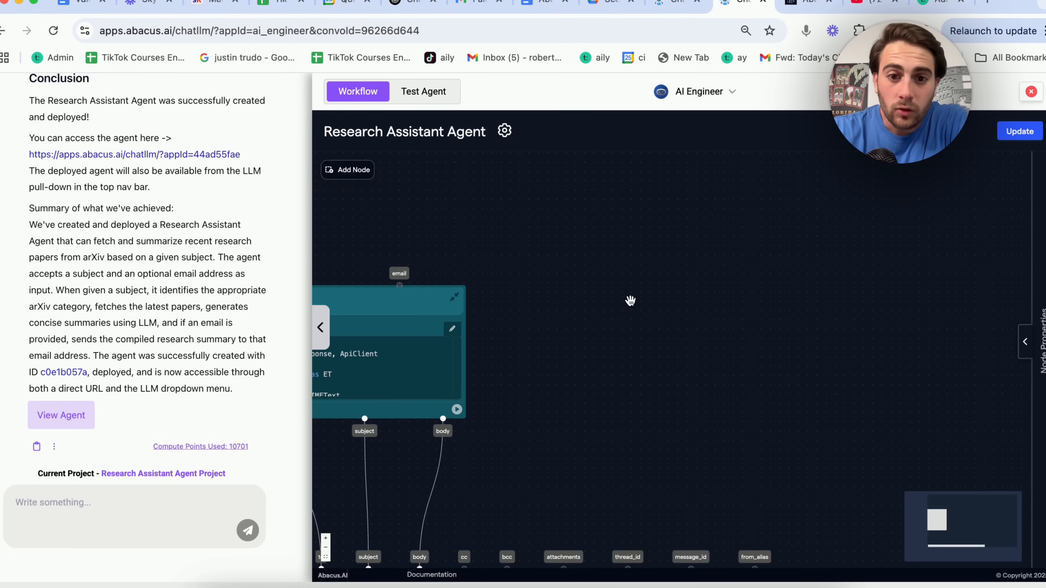
Pan the workflow graph to the Send Email node, then open the deployed agent's link.
{"action": "left_click_drag", "start_coordinate": [571, 349], "coordinate": [763, 144]}
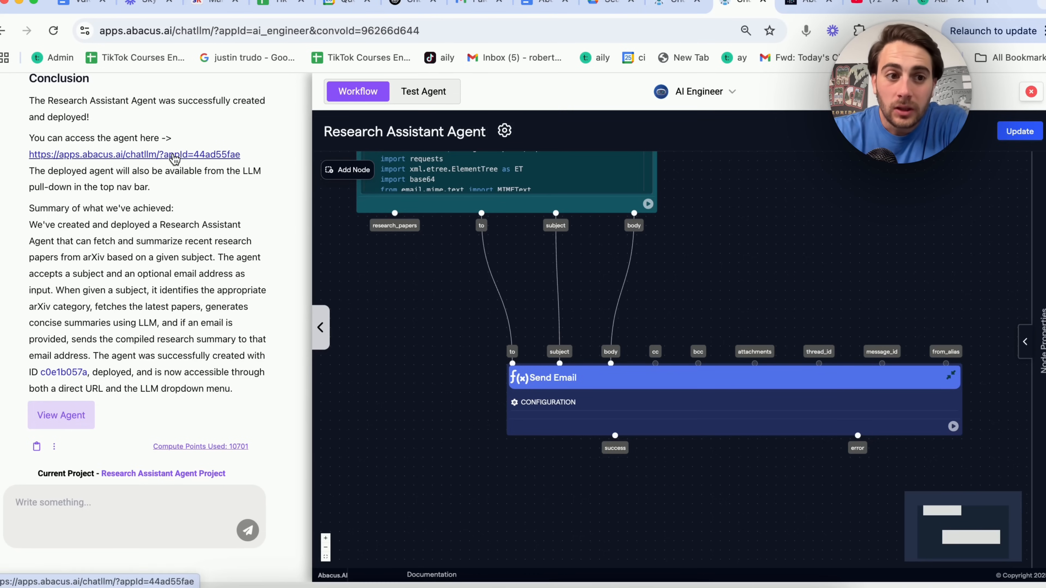
{"action": "left_click", "coordinate": [173, 154]}
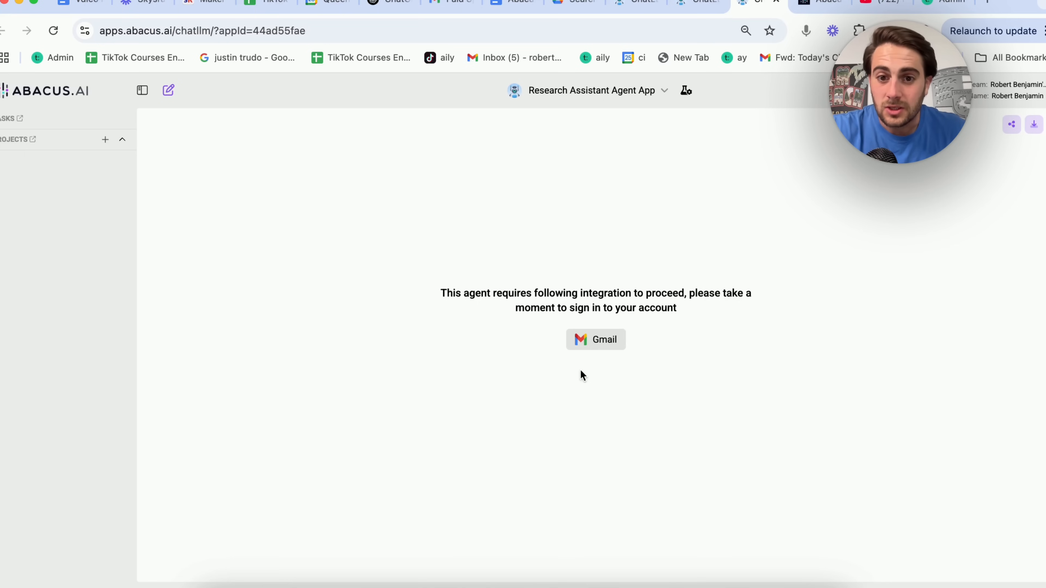
Sign in to Gmail for the agent's integration.
{"action": "triple_click", "coordinate": [609, 308]}
{"action": "left_click", "coordinate": [575, 318]}
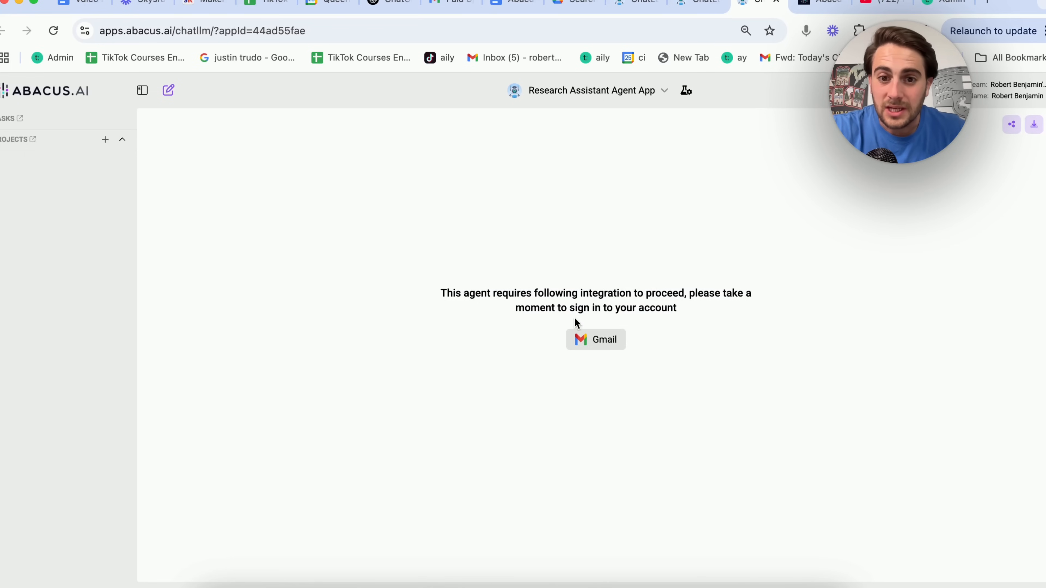
{"action": "left_click", "coordinate": [588, 341]}
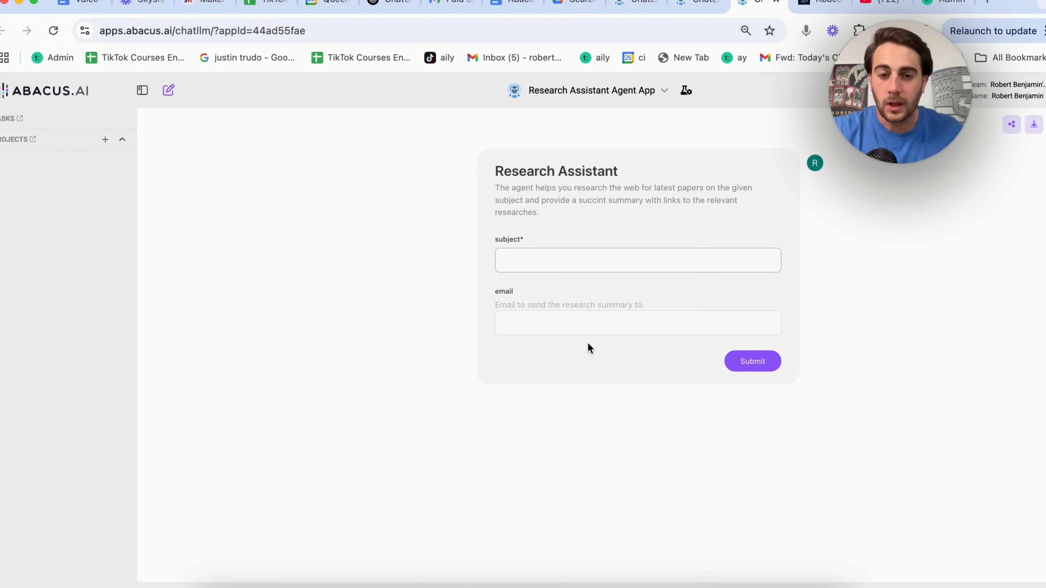
Submit a research request on 'the effects of TRT in young males'.
{"action": "left_click", "coordinate": [562, 255]}
{"action": "type", "text": "the effects of "}
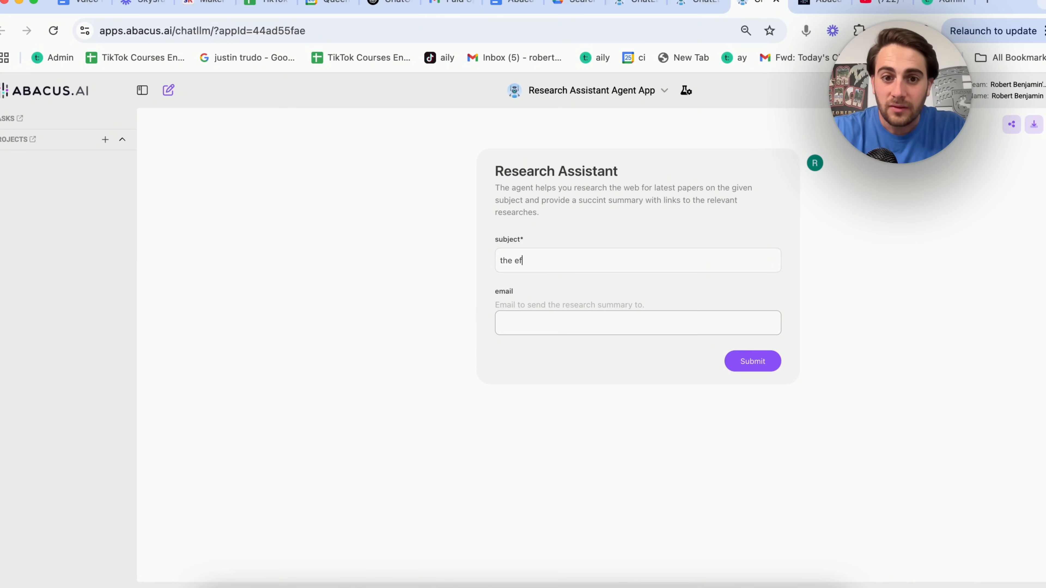
{"action": "type", "text": "TRT in young males"}
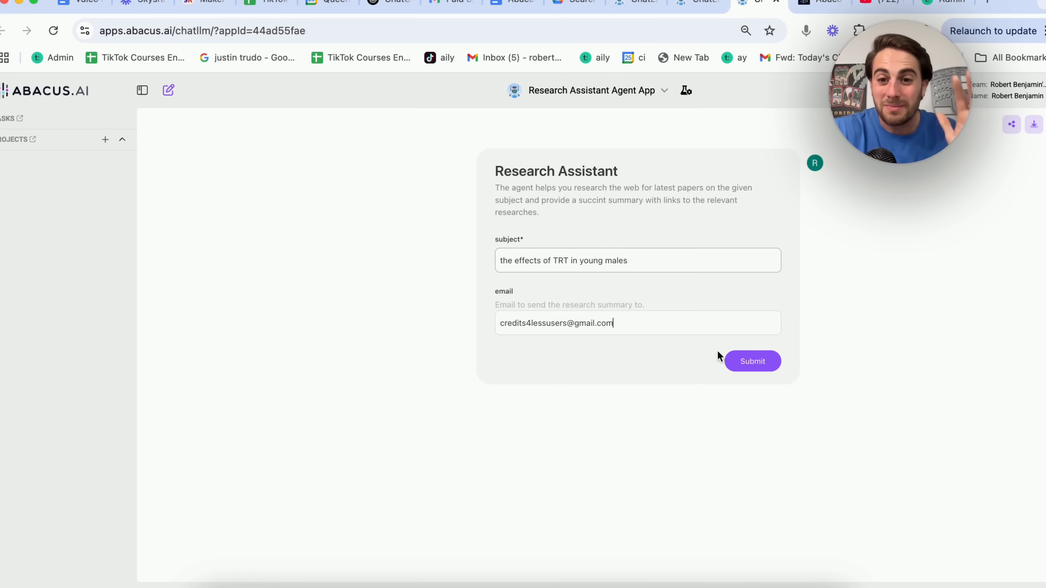
{"action": "left_click", "coordinate": [753, 365]}
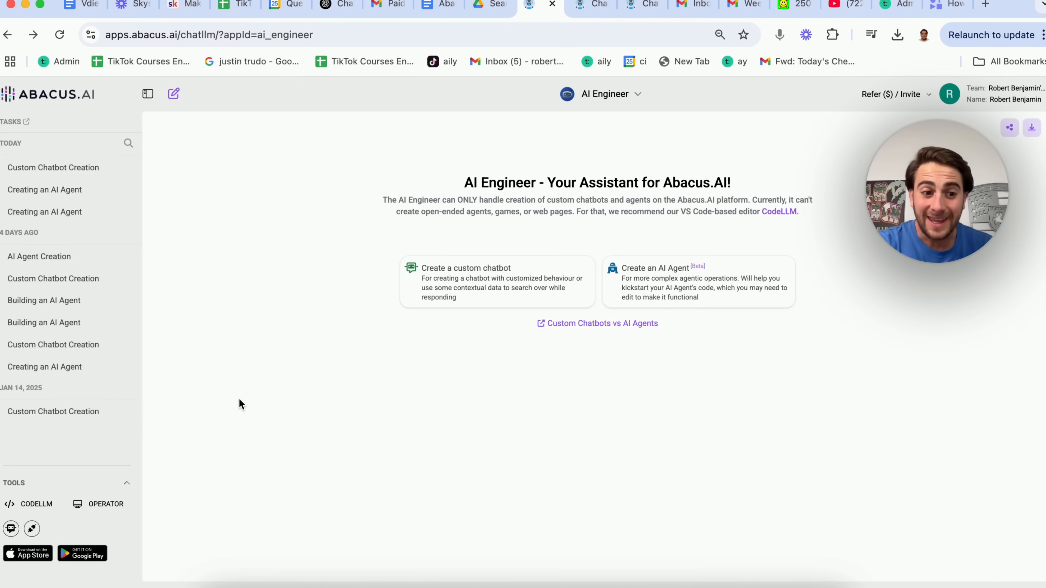
Start a custom TikTok hook generator chatbot and set its Dataset Wizard to Upload a file/zip.
{"action": "left_click", "coordinate": [435, 292]}
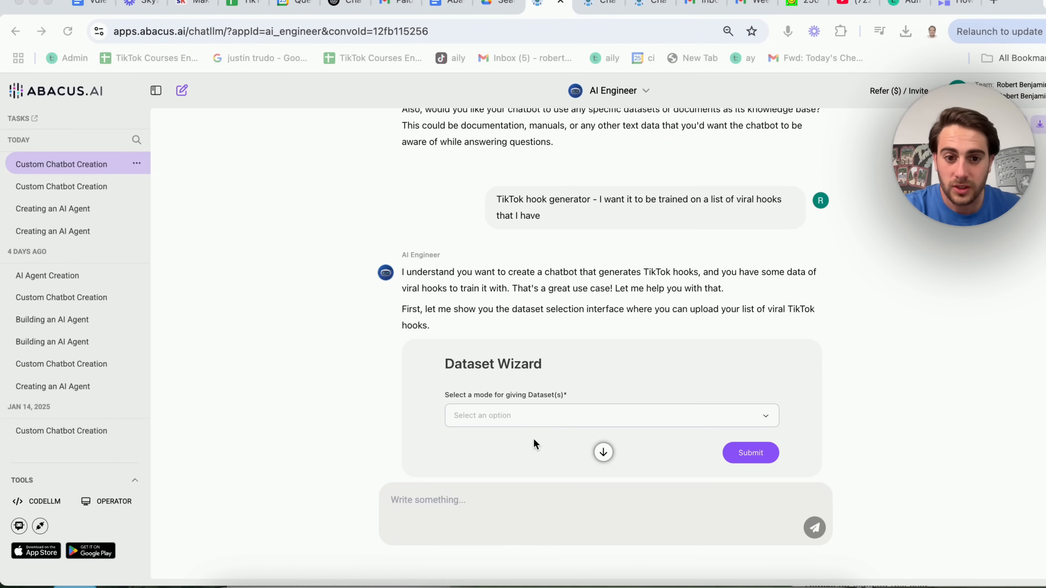
{"action": "left_click", "coordinate": [498, 416]}
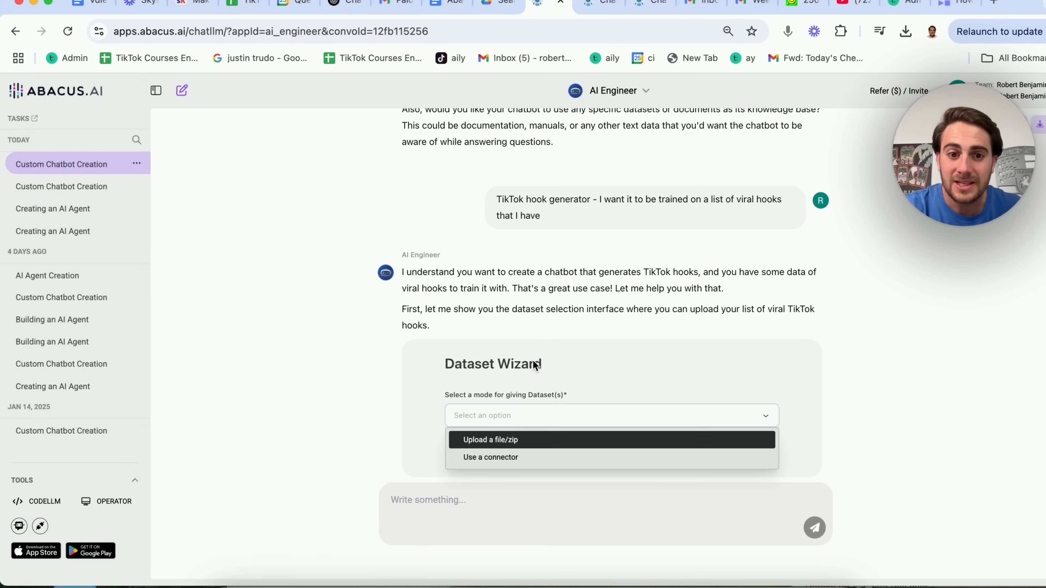
{"action": "left_click", "coordinate": [515, 441]}
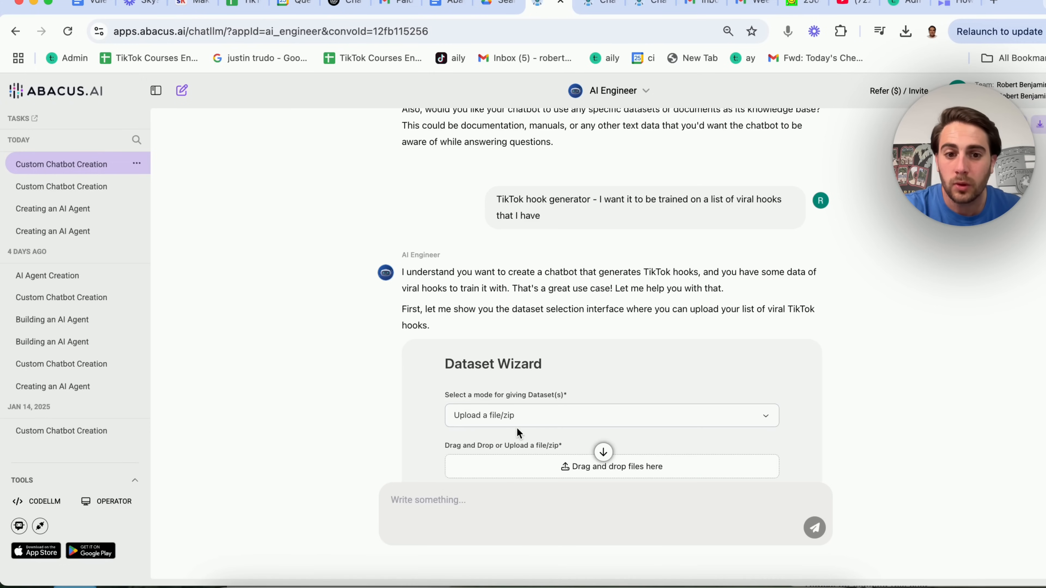
{"action": "scroll", "coordinate": [516, 427], "scroll_direction": "down", "scroll_amount": 3}
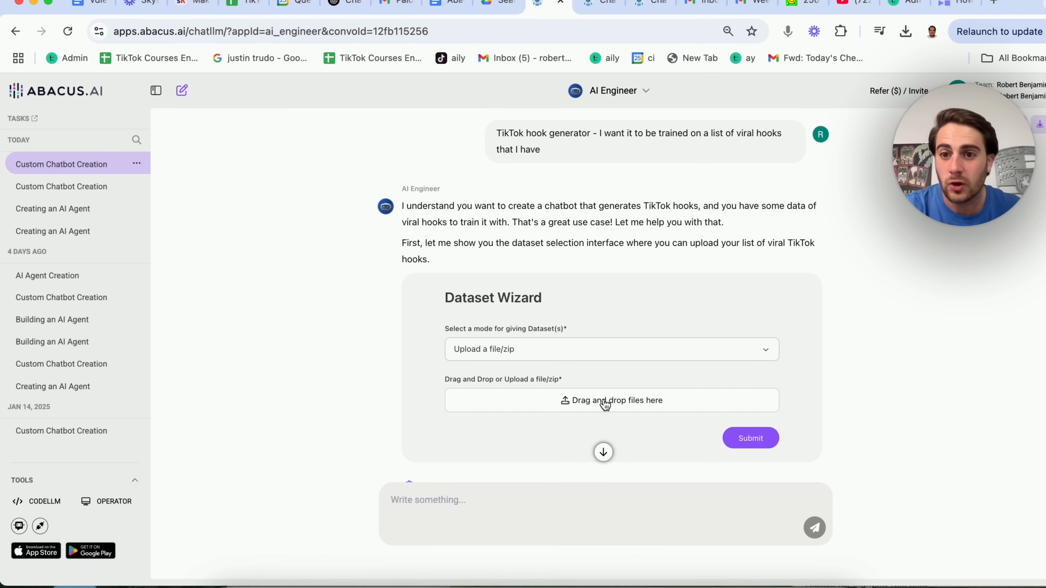
{"action": "left_click", "coordinate": [594, 402]}
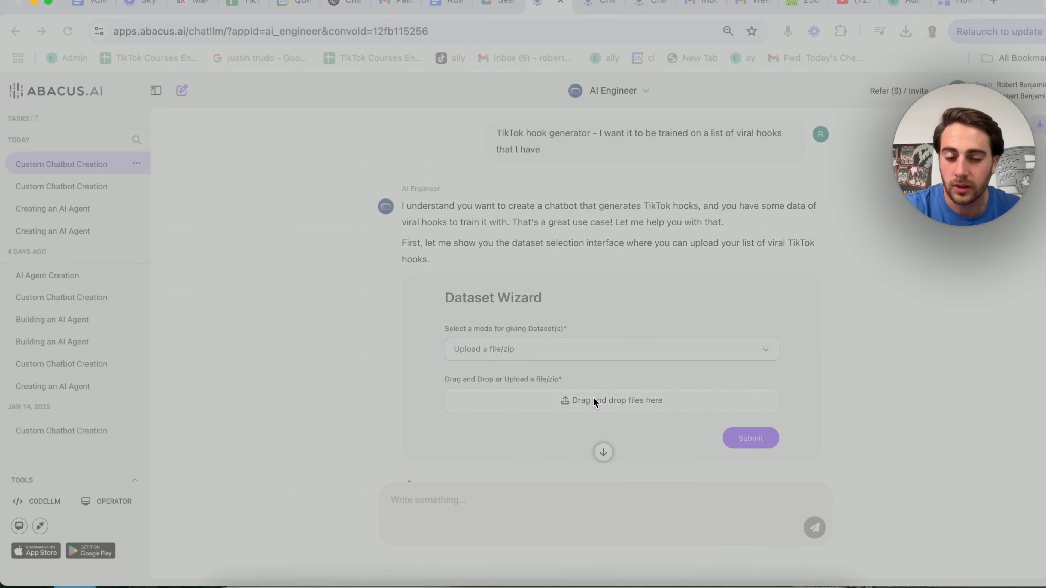
Find and attach the '100 Short Form Viral Hook Ideas' PDF, then submit it as training data.
{"action": "left_click", "coordinate": [759, 147]}
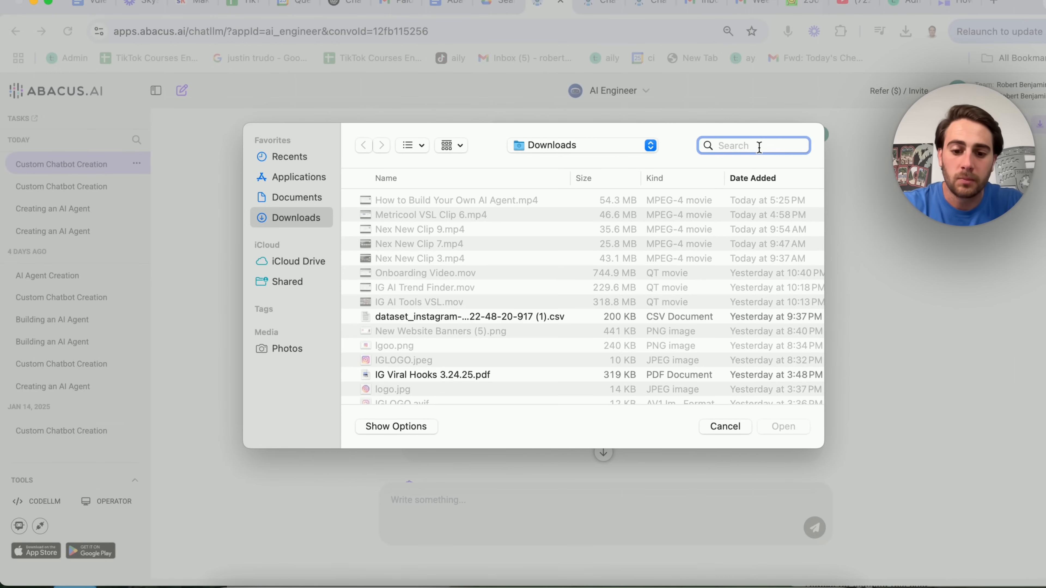
{"action": "type", "text": "tiktok hook"}
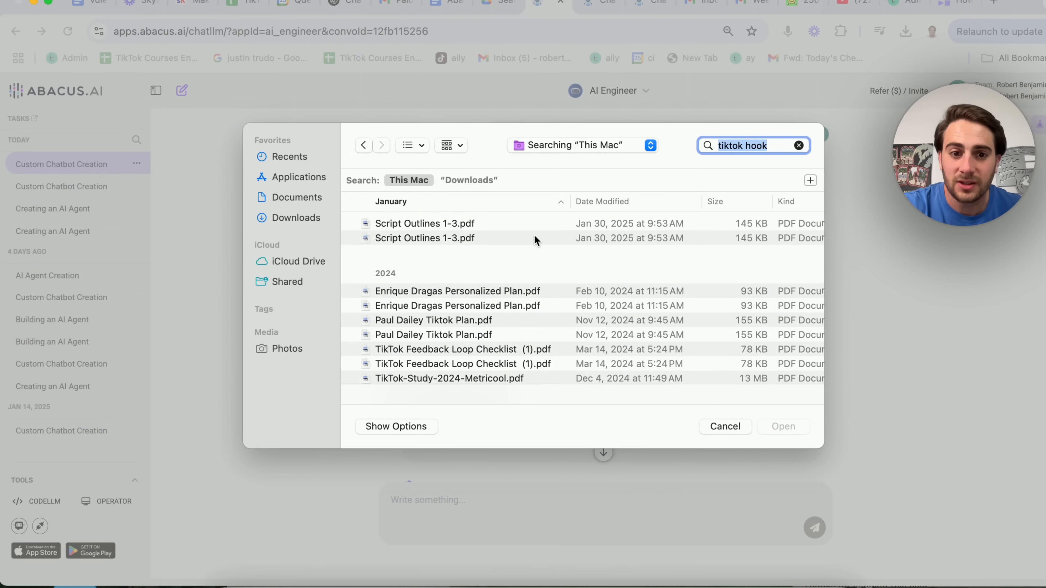
{"action": "scroll", "coordinate": [534, 235], "scroll_direction": "down", "scroll_amount": 2}
{"action": "type", "text": "hooks"}
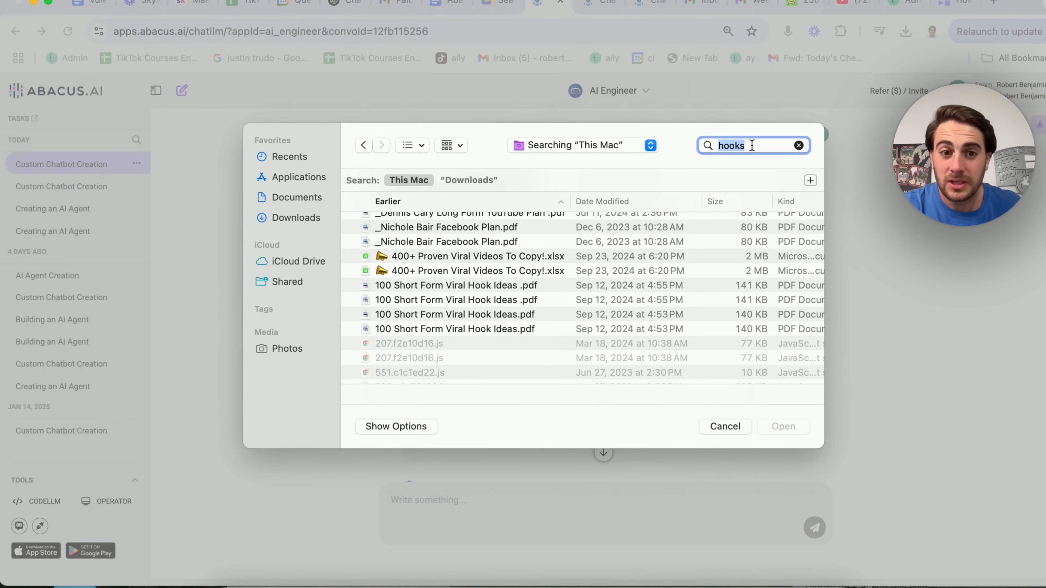
{"action": "left_click", "coordinate": [497, 287]}
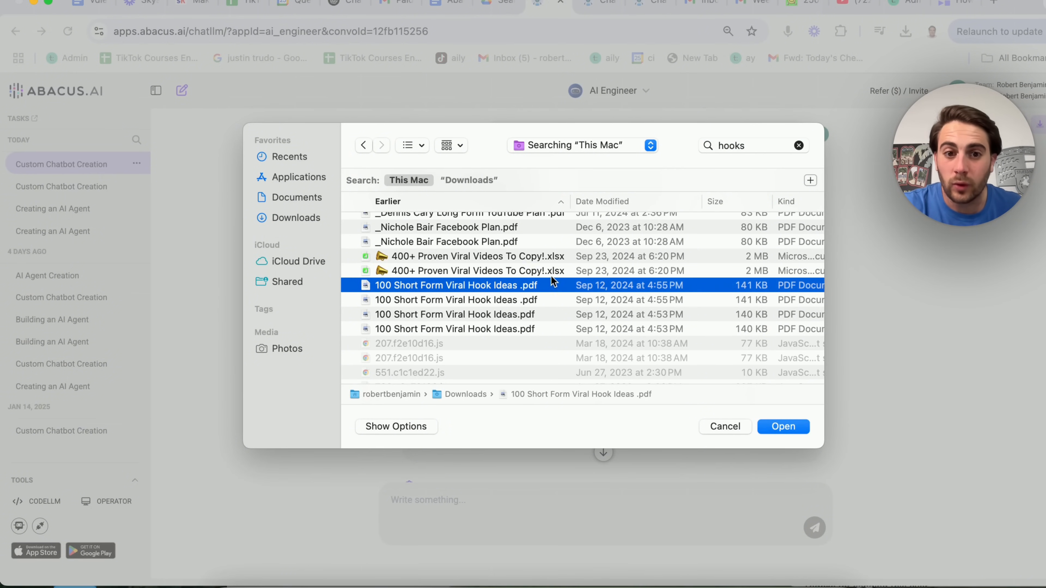
{"action": "left_click", "coordinate": [784, 427]}
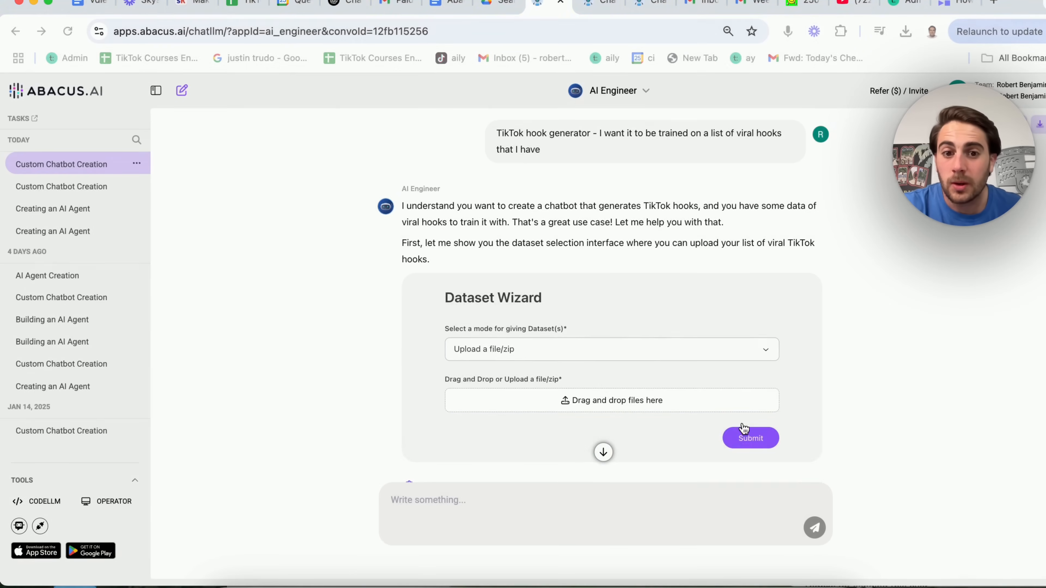
{"action": "scroll", "coordinate": [620, 417], "scroll_direction": "down", "scroll_amount": 3}
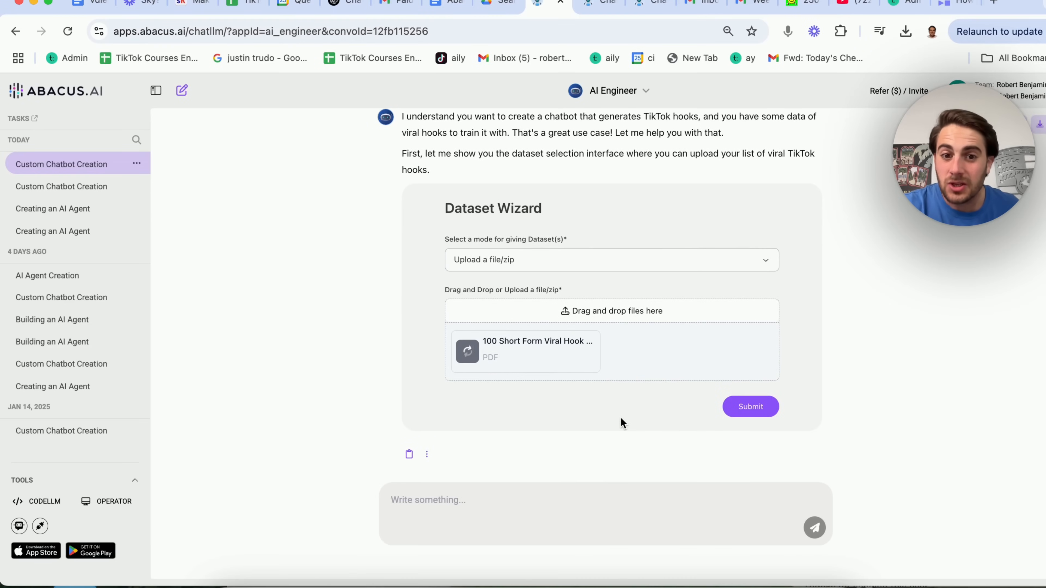
{"action": "left_click", "coordinate": [740, 408]}
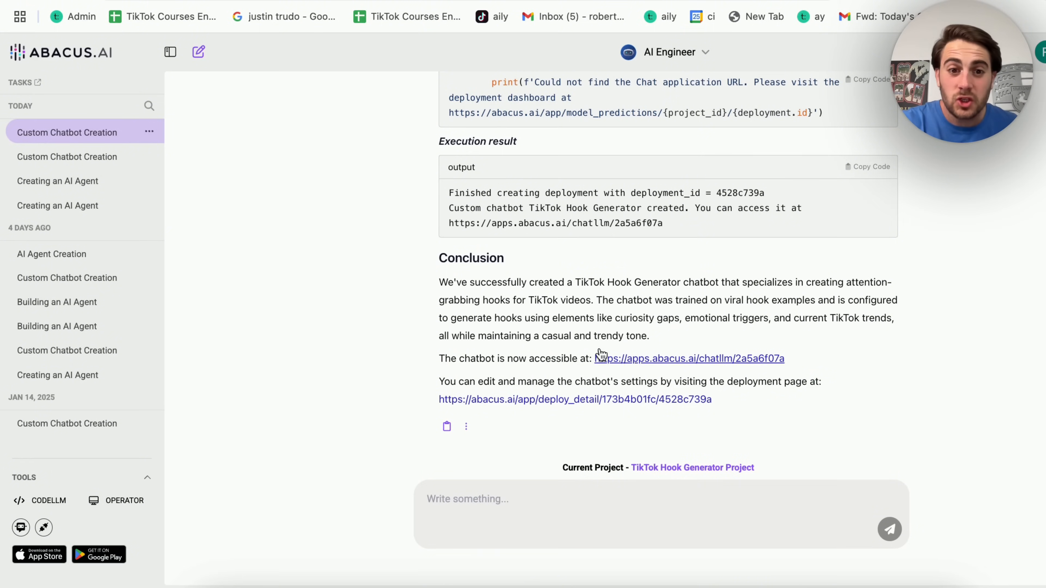
Open the deployed TikTok Hook Generator from the Conclusion's link.
{"action": "left_click", "coordinate": [645, 360]}
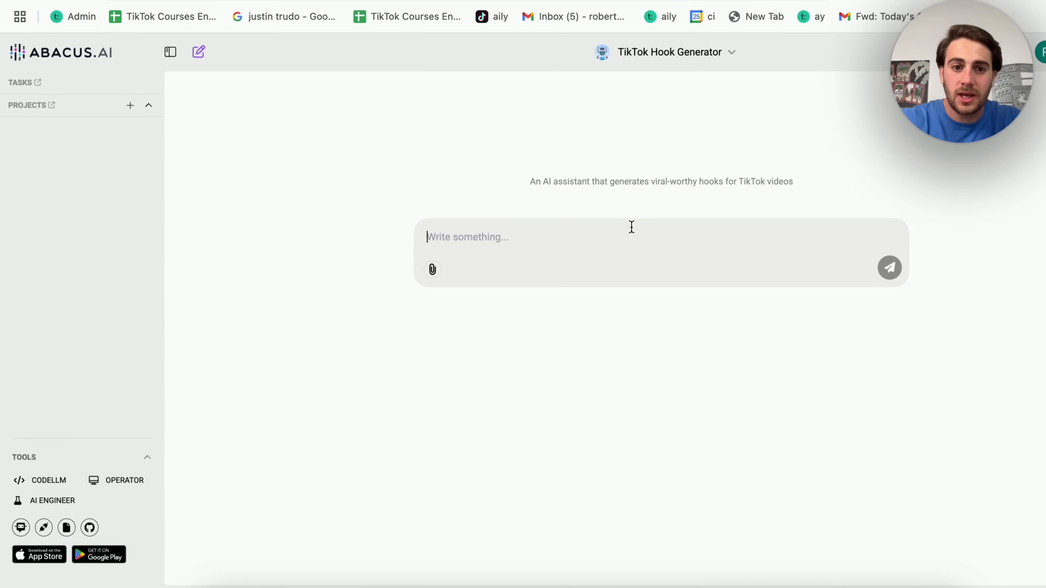
Ask for TikTok hooks for a video about a task-automating AI agent and review the seven hooks.
{"action": "type", "text": "I am making a tikto"}
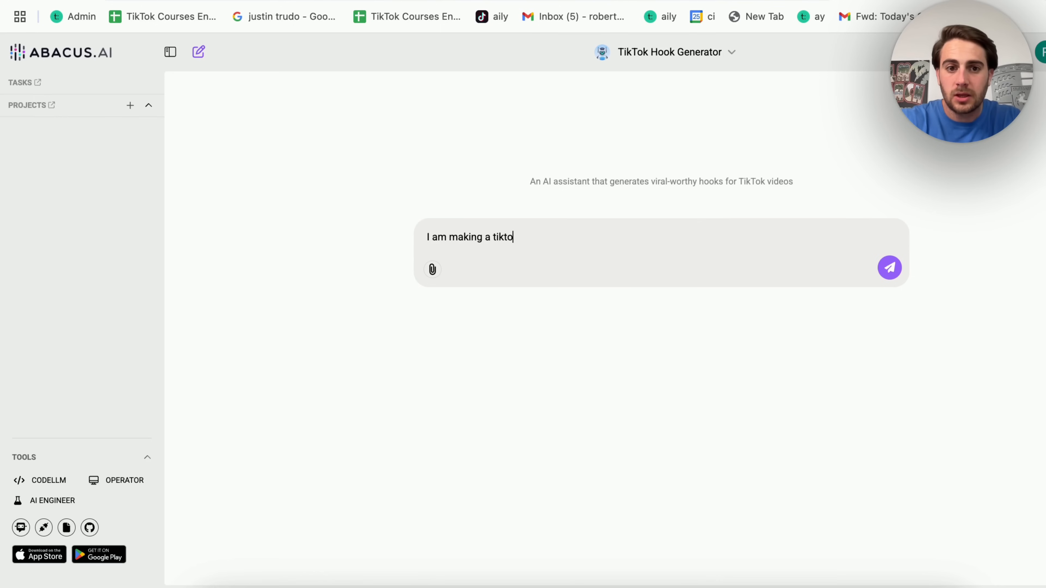
{"action": "type", "text": "k video about a"}
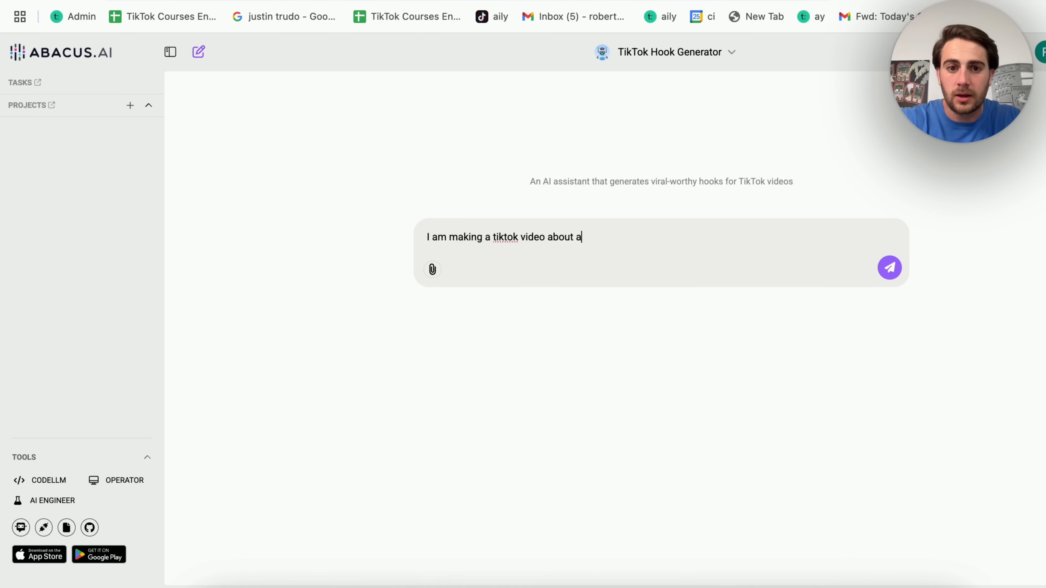
{"action": "type", "text": "n ai agent that lets "}
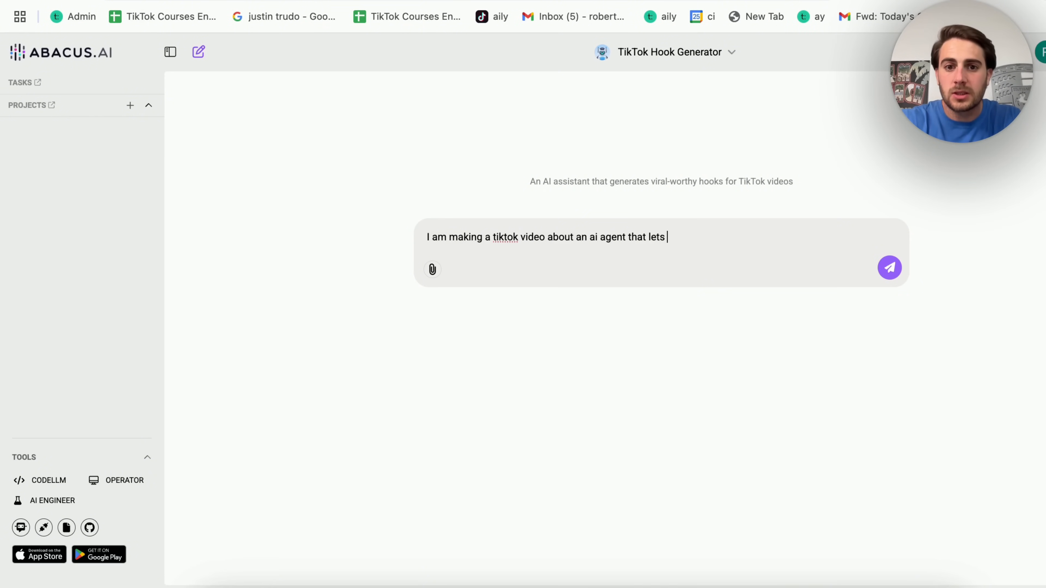
{"action": "type", "text": "you automate tasks - "}
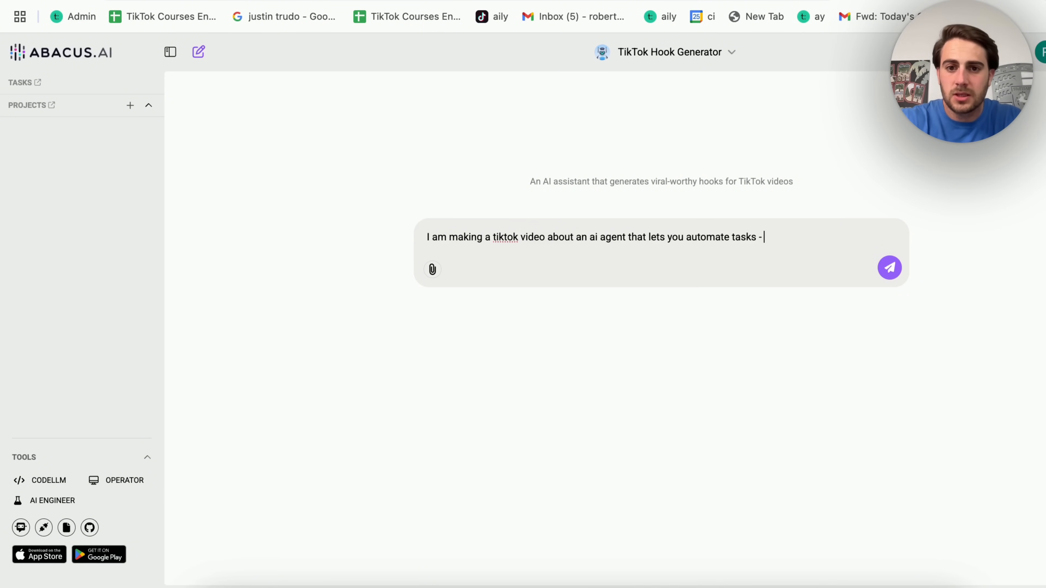
{"action": "type", "text": "give me a few goo"}
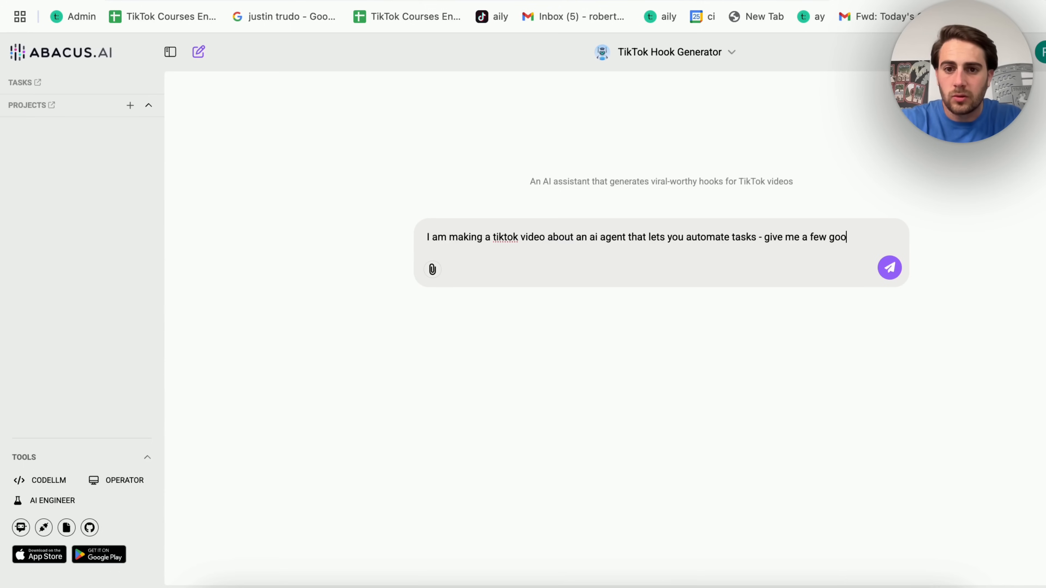
{"action": "type", "text": "d hooks for it"}
{"action": "key", "text": "Return"}
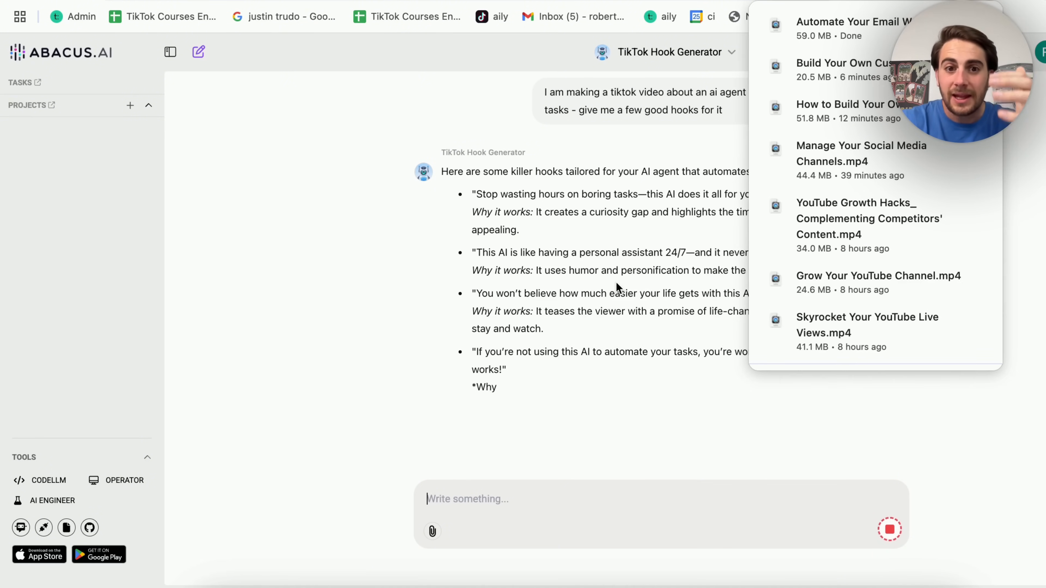
{"action": "scroll", "coordinate": [590, 244], "scroll_direction": "down", "scroll_amount": 2}
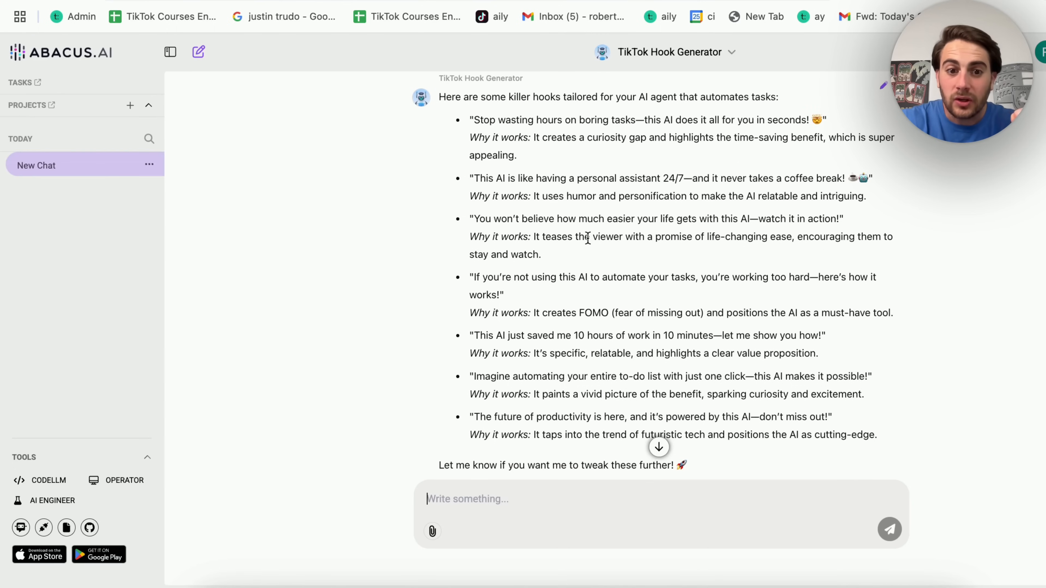
{"action": "scroll", "coordinate": [590, 244], "scroll_direction": "up", "scroll_amount": 1}
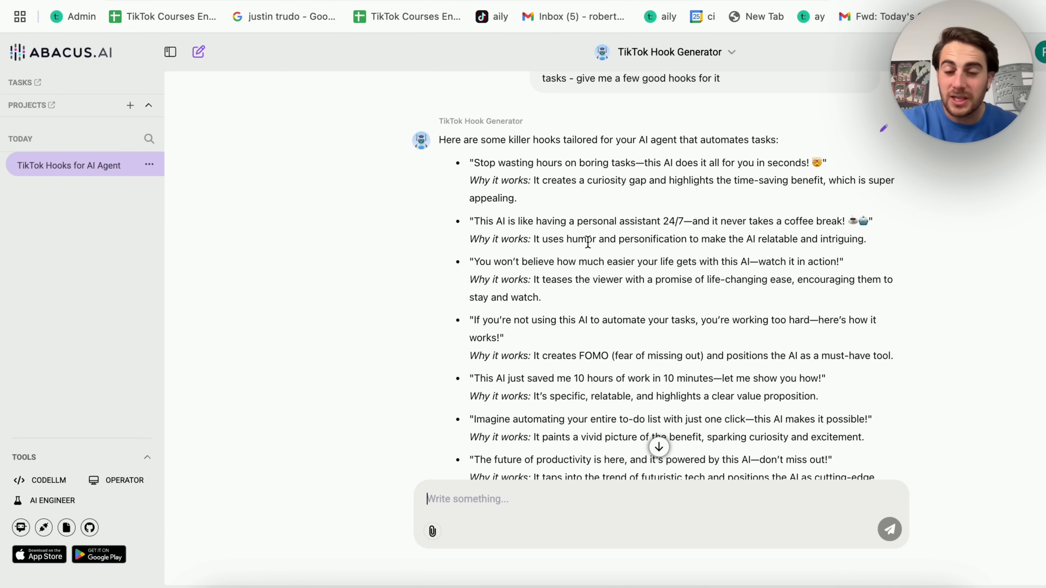
{"action": "scroll", "coordinate": [588, 242], "scroll_direction": "down", "scroll_amount": 1}
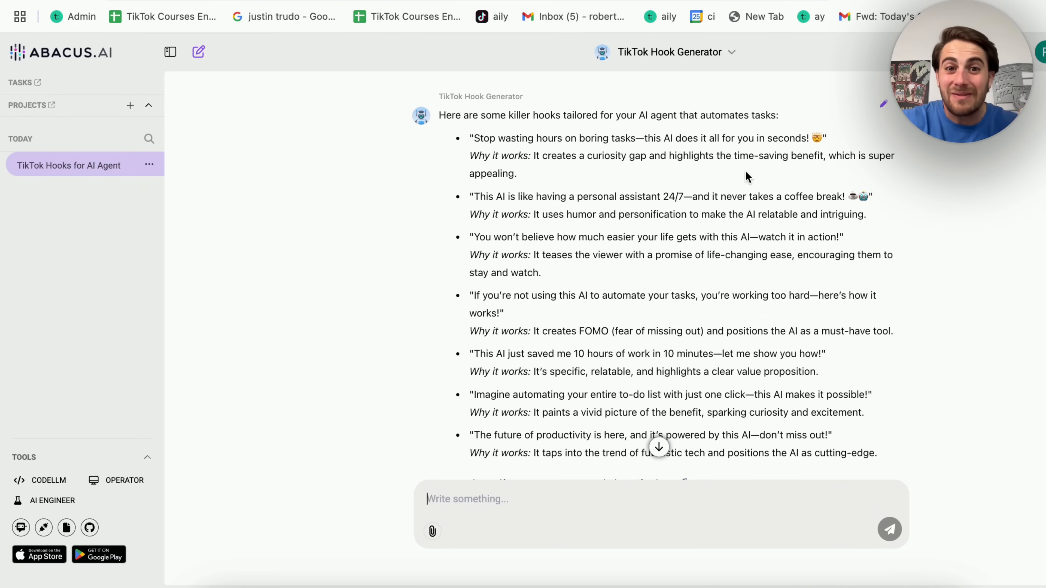
Select the first hook's explanation paragraph.
{"action": "triple_click", "coordinate": [573, 158]}
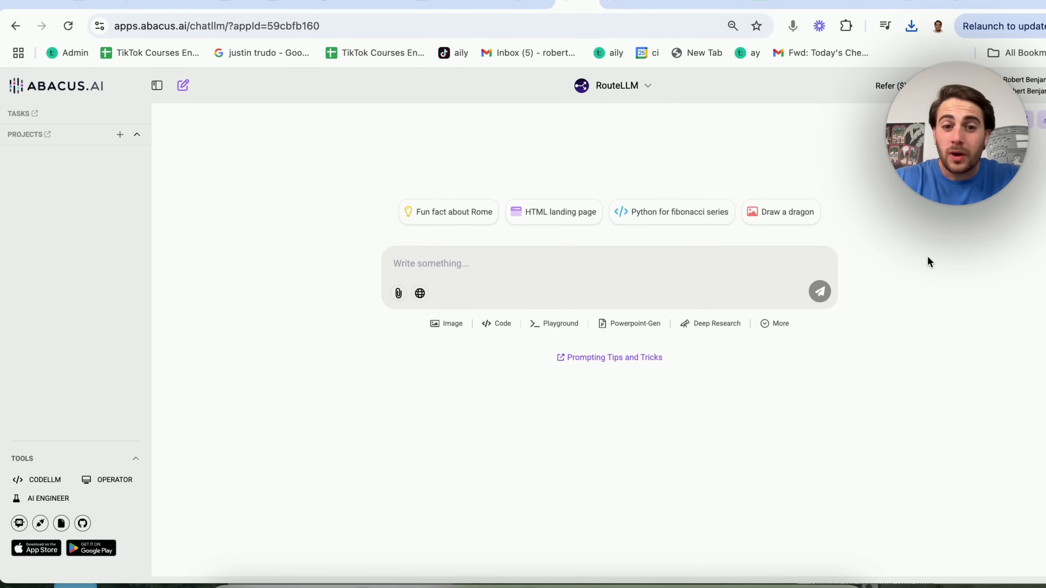
Start the OPERATOR computer agent and ask it to open Gmail's most recent email.
{"action": "left_click", "coordinate": [113, 483]}
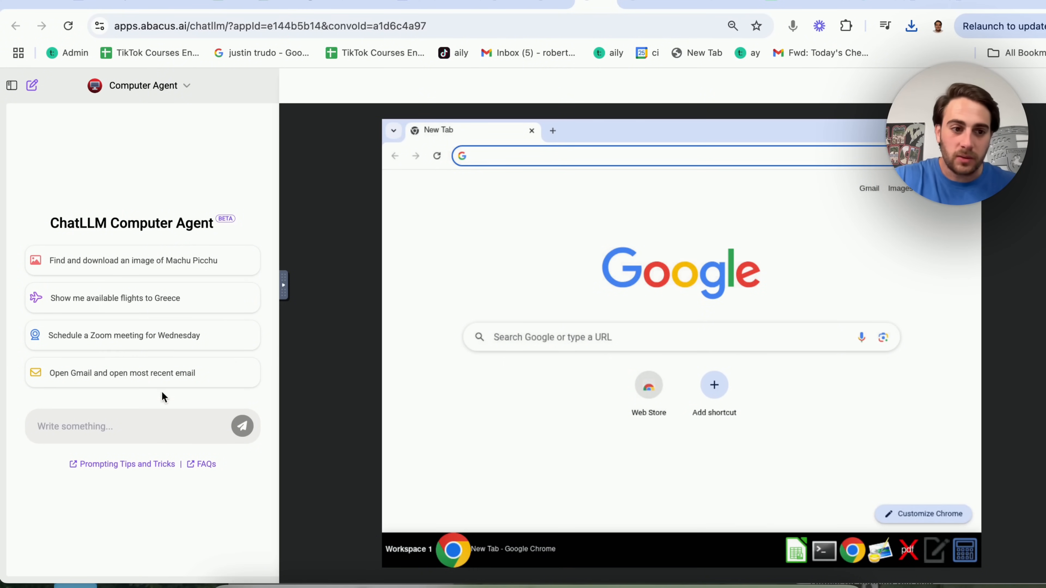
{"action": "left_click", "coordinate": [140, 385]}
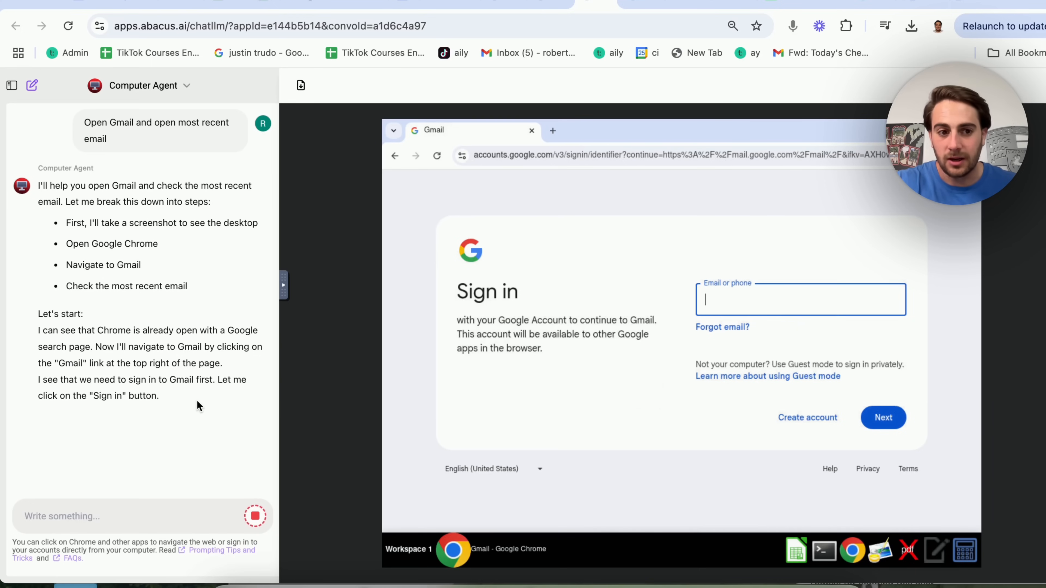
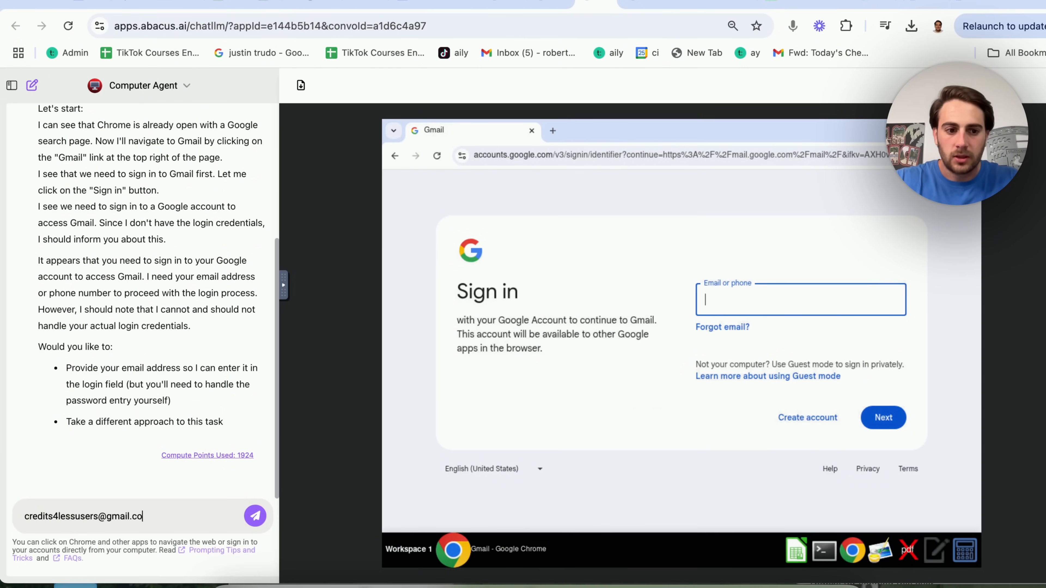
Send the Gmail account address to the Computer Agent, correcting its mistyped ending.
{"action": "key", "text": "Return"}
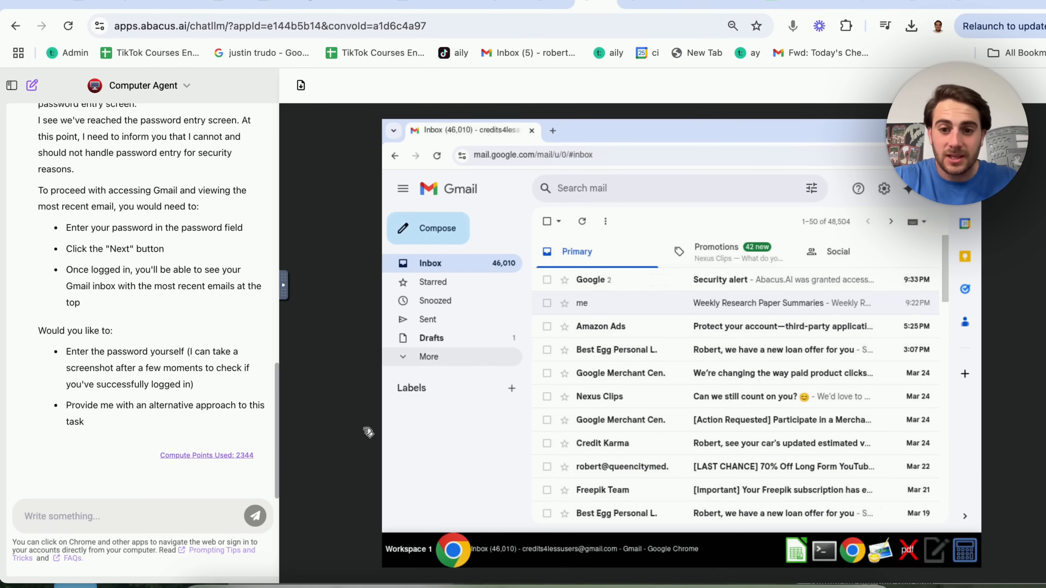
Ask the agent: 'Please mark all of my emails from today as unread'.
{"action": "type", "text": "Pl"}
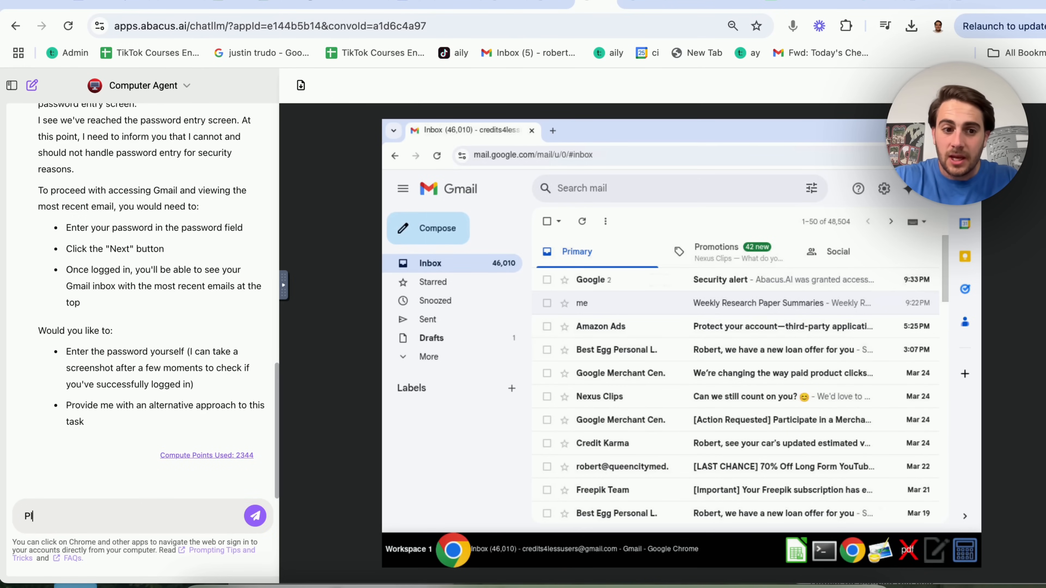
{"action": "type", "text": "ease mark all of my "}
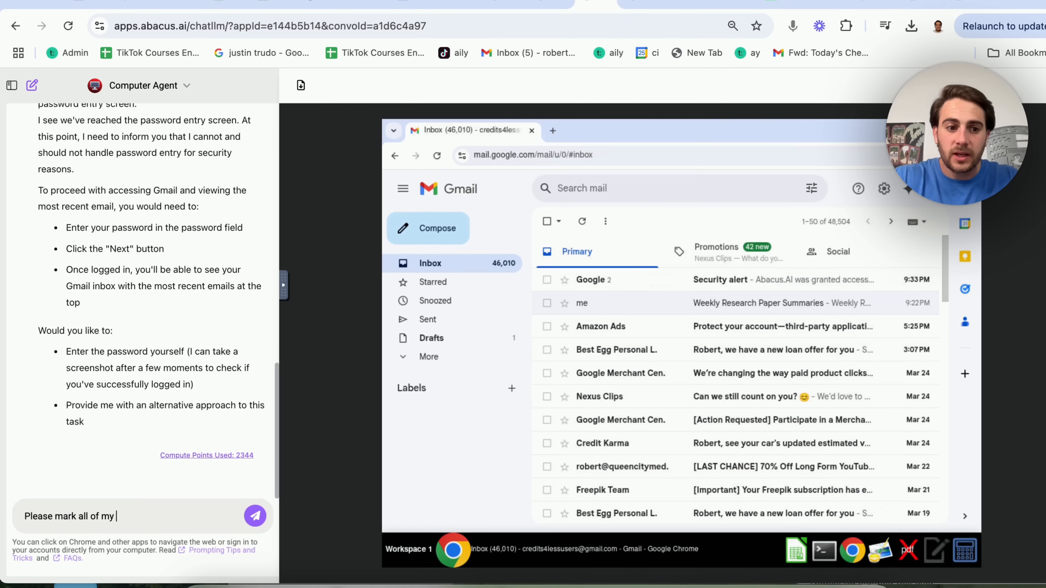
{"action": "type", "text": "emails from today as unread"}
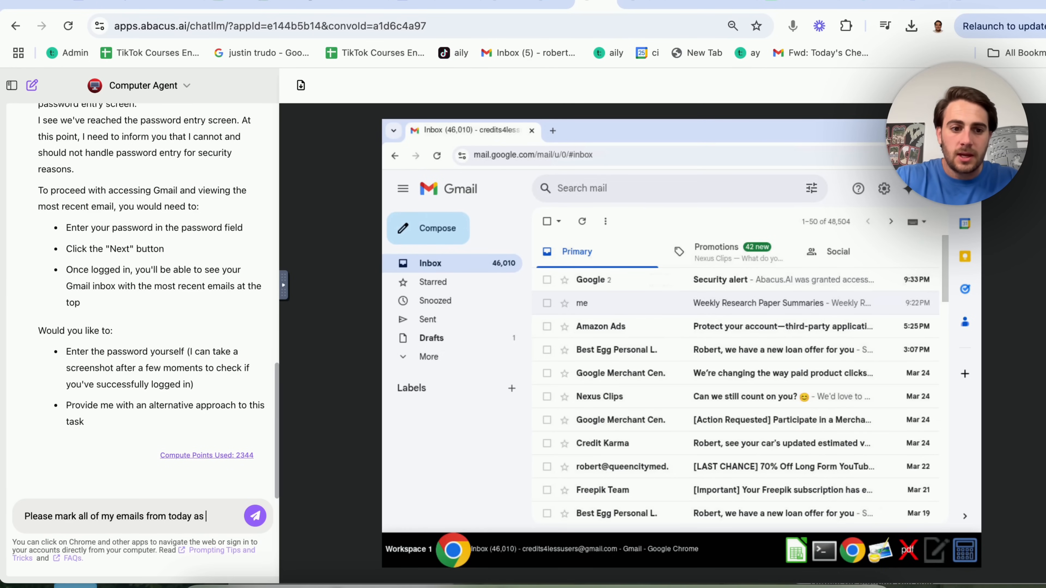
{"action": "key", "text": "Return"}
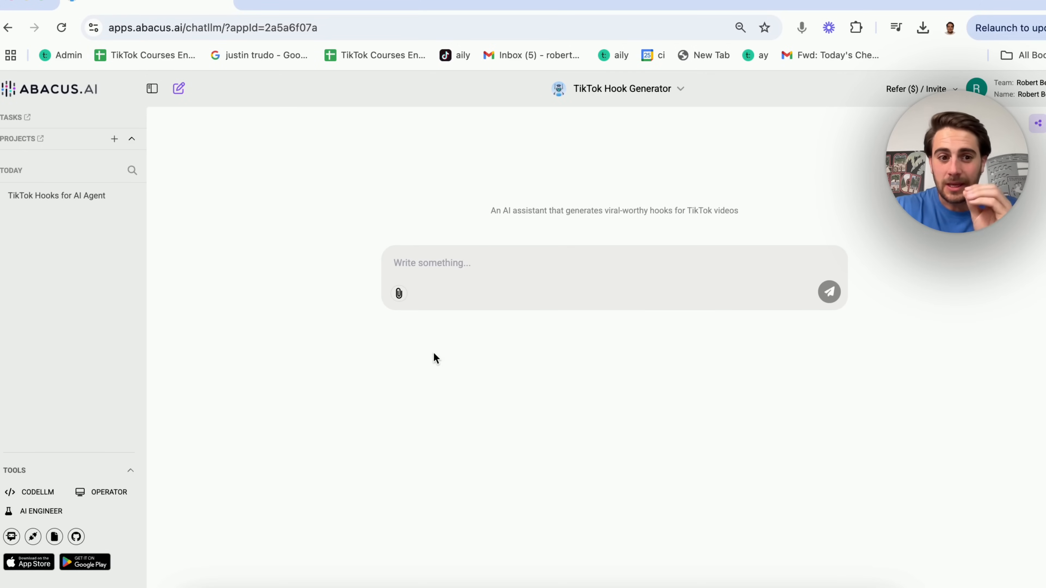
Reopen the OPERATOR agent, then switch to the TikTok Hook Generator browser tab.
{"action": "left_click", "coordinate": [108, 493]}
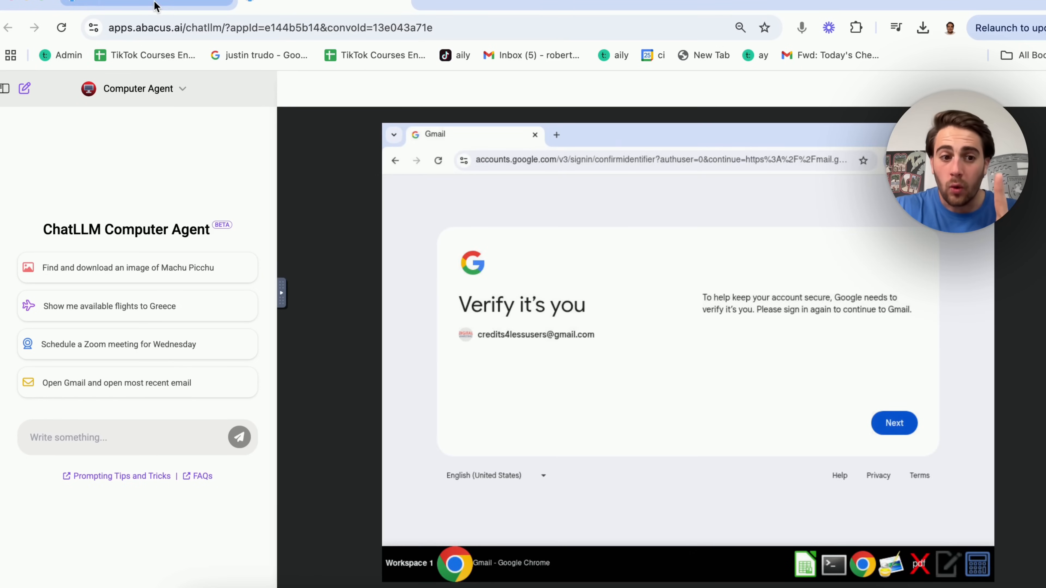
{"action": "left_click", "coordinate": [158, 8]}
Start a Create an AI Agent chat in AI Engineer and browse its template list.
{"action": "left_click", "coordinate": [47, 513]}
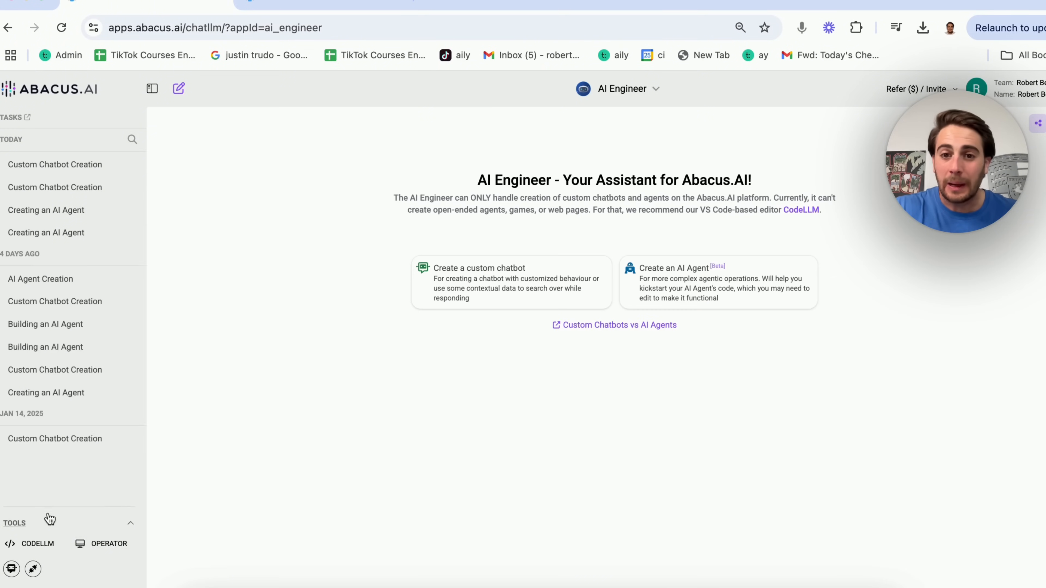
{"action": "left_click", "coordinate": [728, 291]}
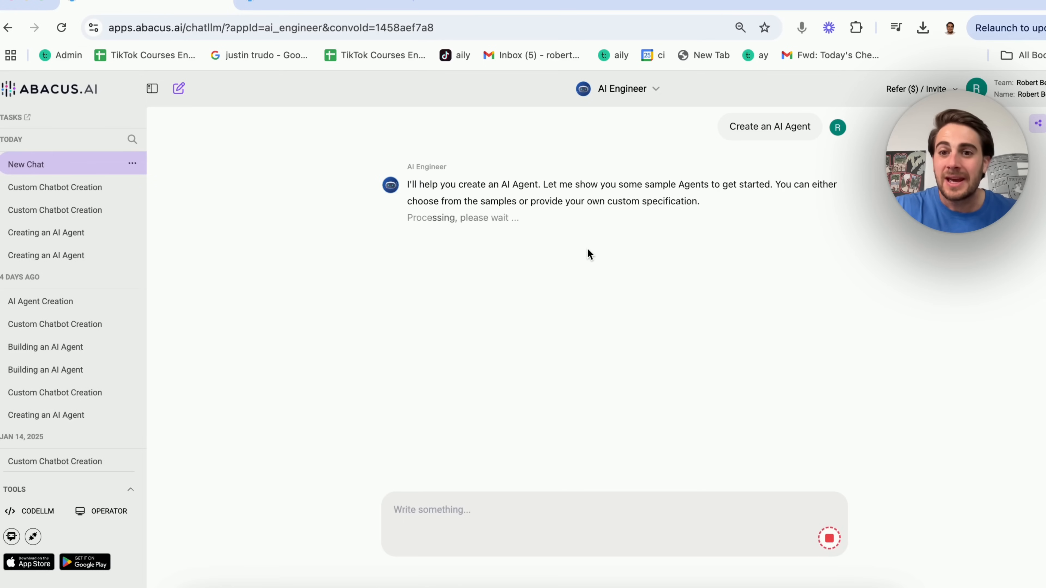
{"action": "left_click", "coordinate": [555, 248]}
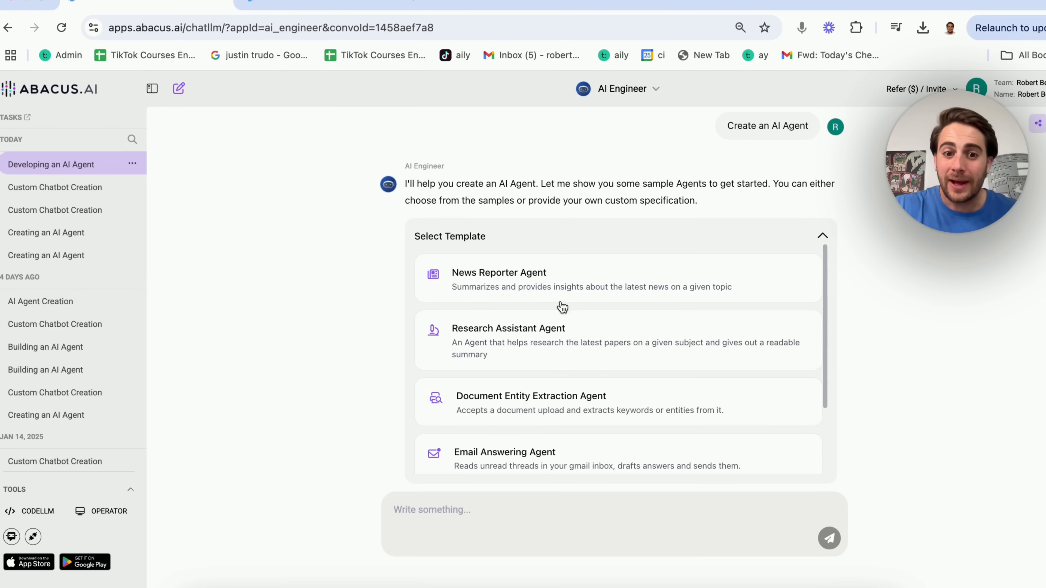
{"action": "scroll", "coordinate": [575, 406], "scroll_direction": "down", "scroll_amount": 2}
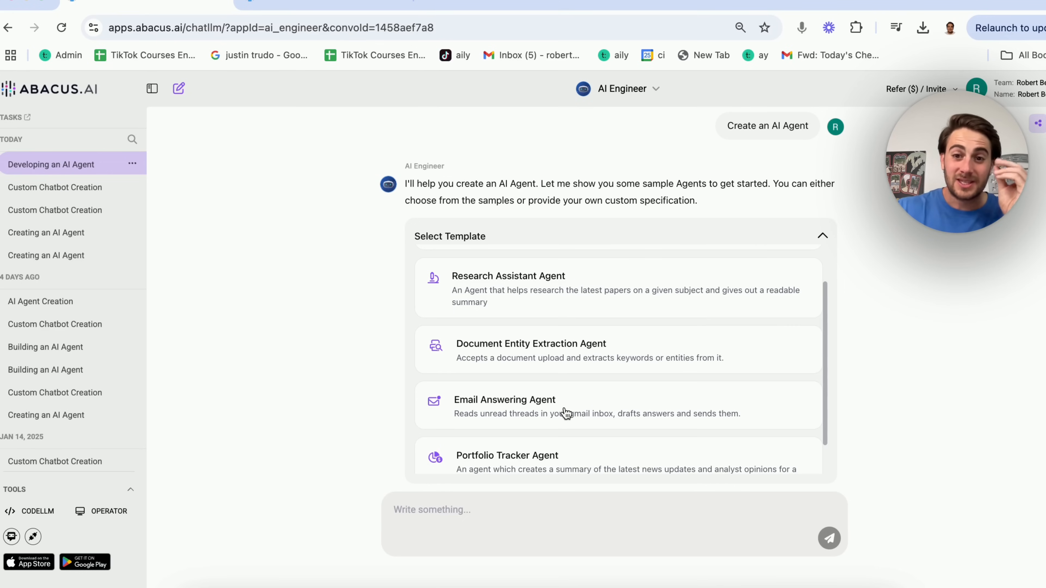
Switch to OPERATOR, then scroll the agent templates down to Portfolio Tracker Agent.
{"action": "left_click", "coordinate": [98, 512]}
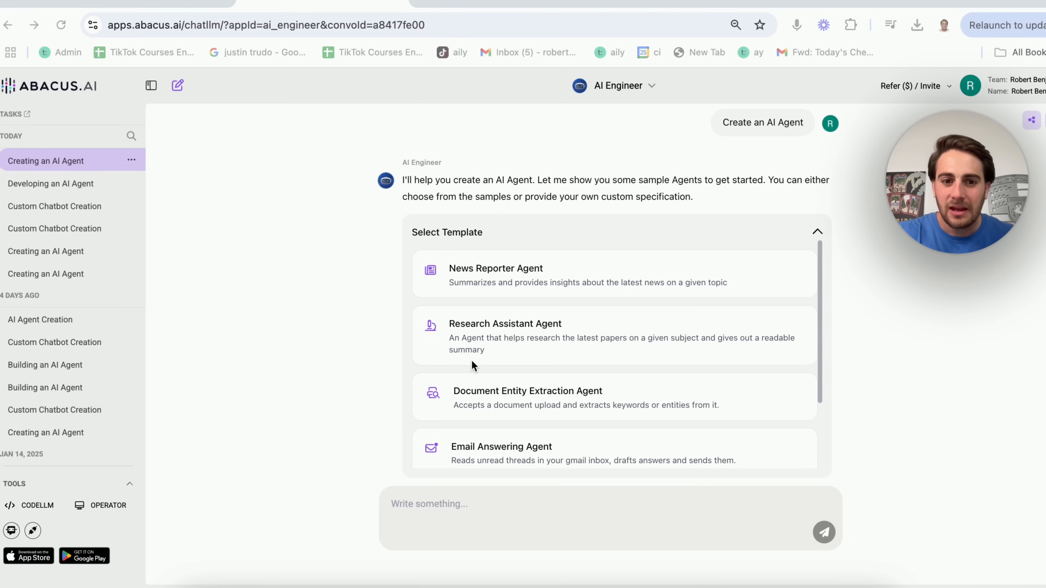
{"action": "scroll", "coordinate": [472, 360], "scroll_direction": "down", "scroll_amount": 2}
{"action": "scroll", "coordinate": [472, 360], "scroll_direction": "down", "scroll_amount": 1}
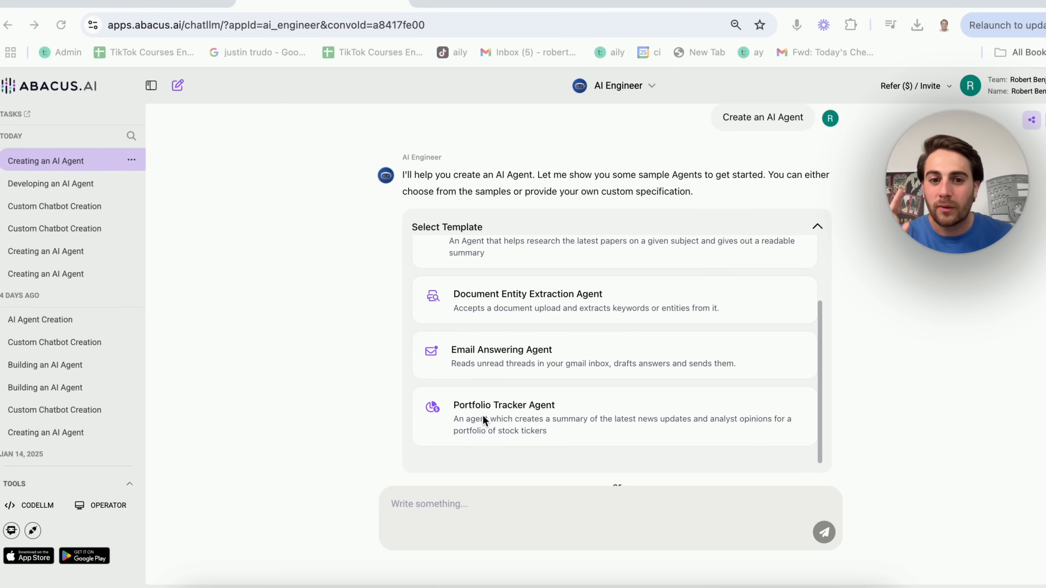